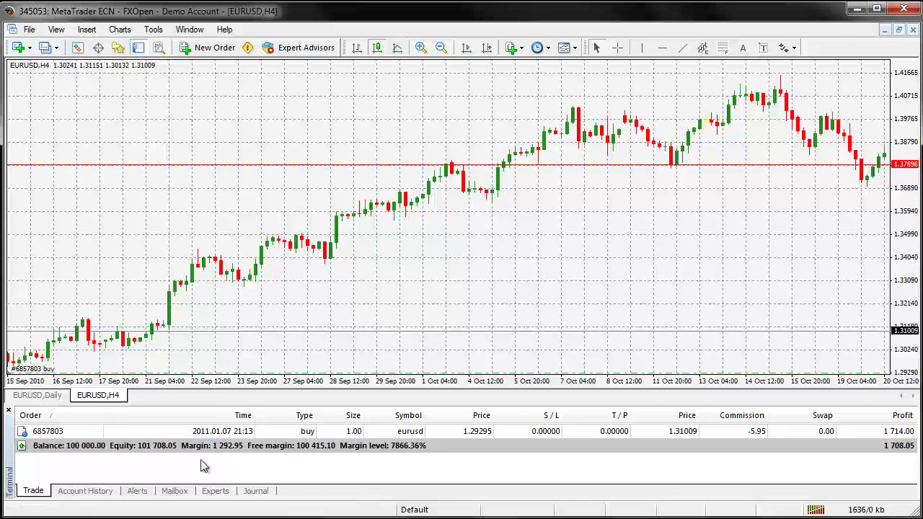
# Step: Drag the Commodity Channel Index from the Navigator's Indicators onto the EURUSD H4 chart
pyautogui.click(119, 49)
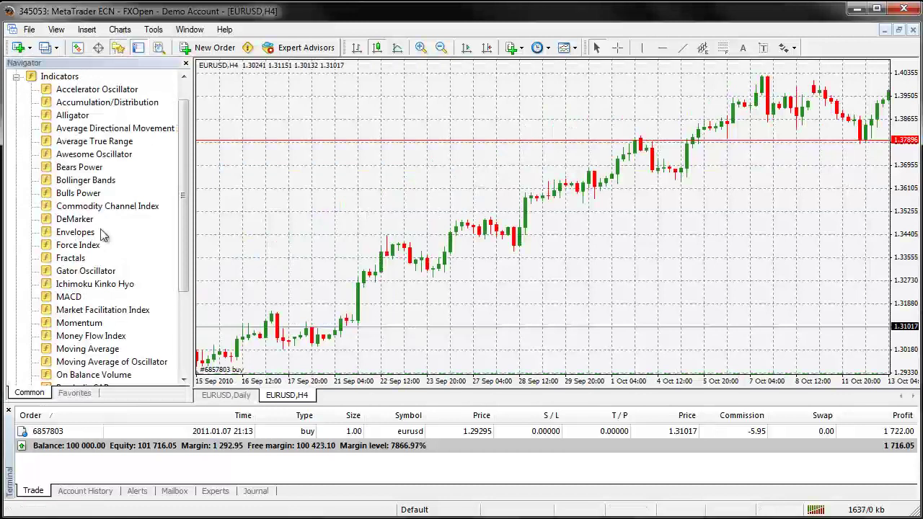
pyautogui.click(79, 208)
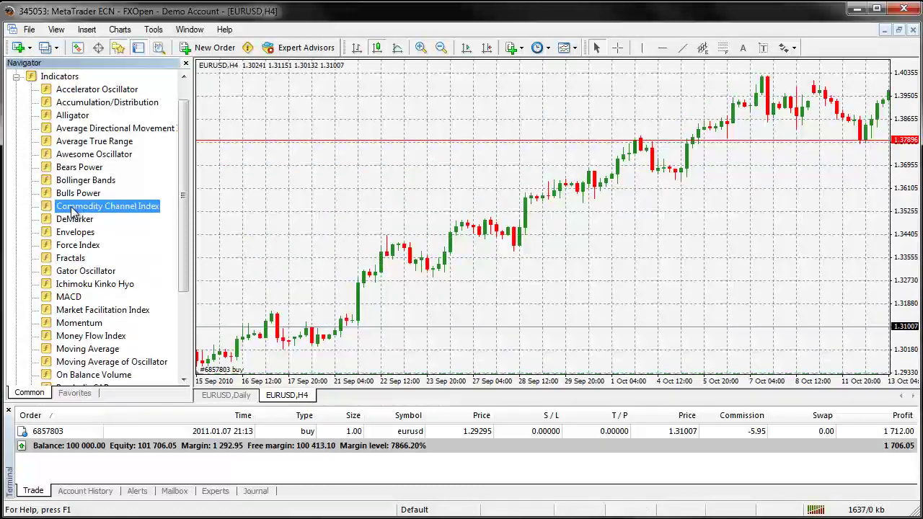
pyautogui.moveTo(118, 213); pyautogui.dragTo(453, 185)
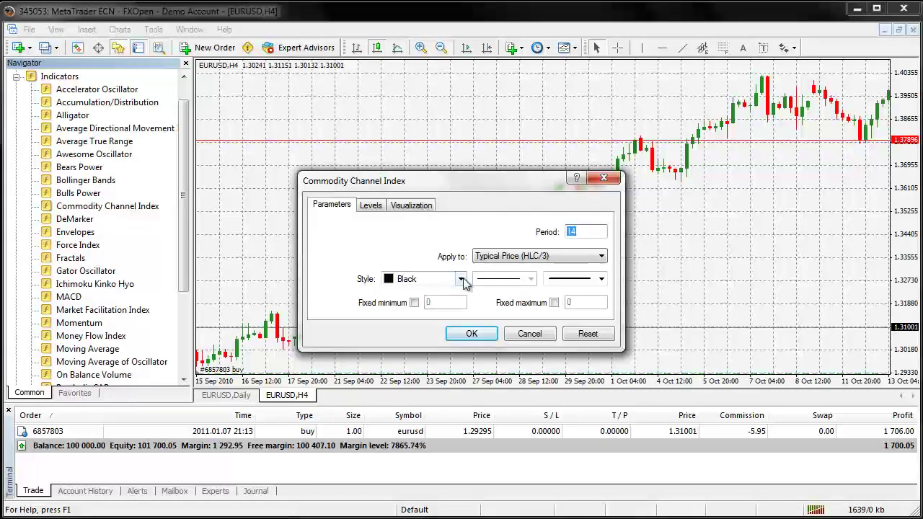
# Step: Keep the CCI at period 14 with a black line, review Levels and Visualization, and confirm
pyautogui.click(460, 280)
pyautogui.click(388, 315)
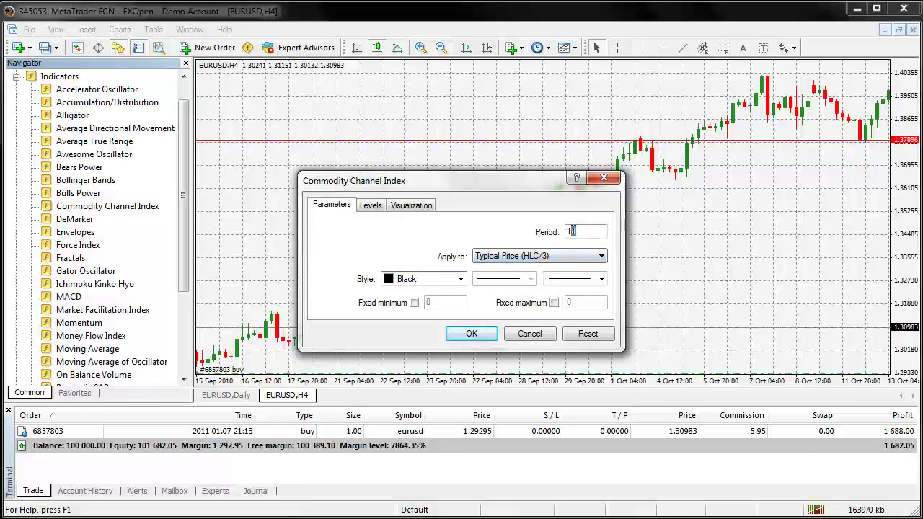
pyautogui.doubleClick(571, 231)
pyautogui.click(373, 206)
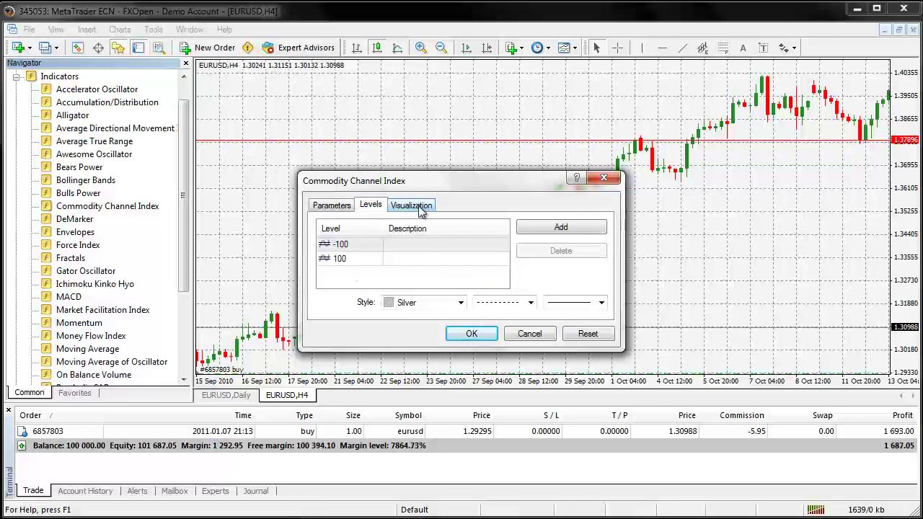
pyautogui.click(413, 206)
pyautogui.click(347, 207)
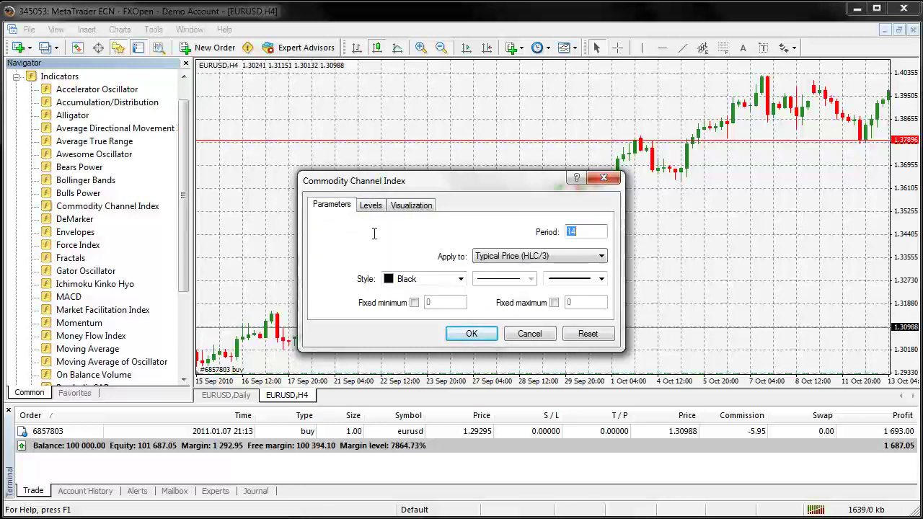
pyautogui.click(468, 334)
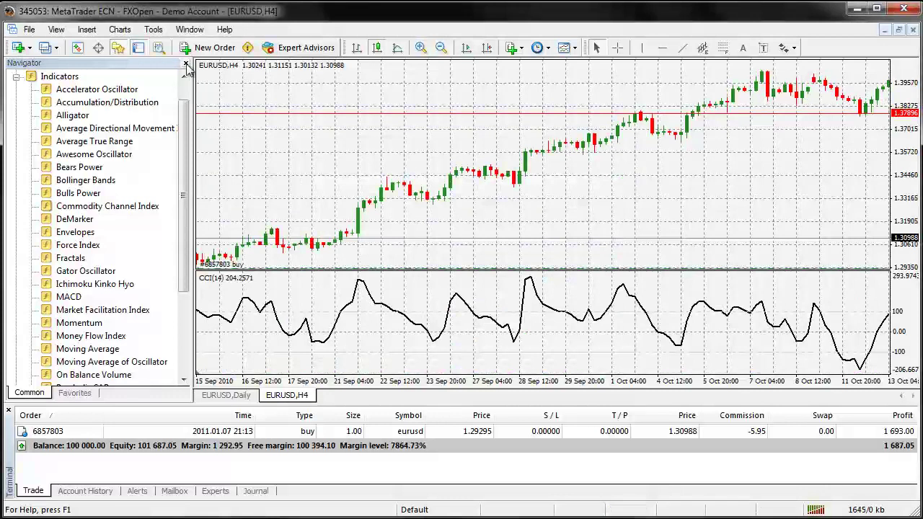
# Step: Close the Navigator and move the chart to the newest December–January bars
pyautogui.click(186, 65)
pyautogui.moveTo(504, 210); pyautogui.dragTo(349, 189)
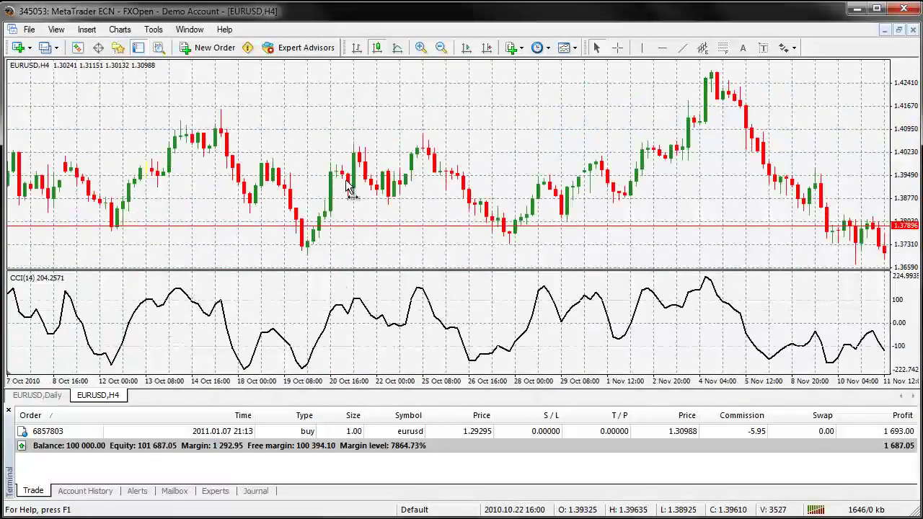
pyautogui.click(486, 48)
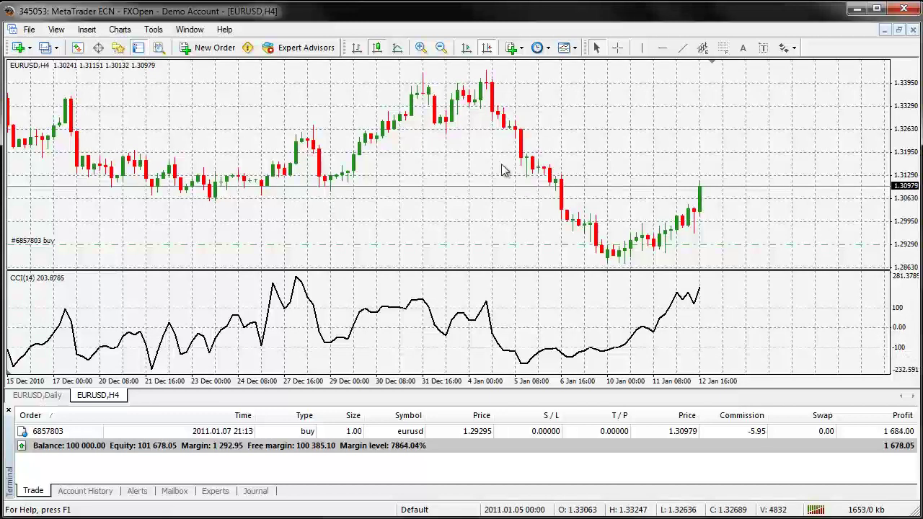
pyautogui.doubleClick(488, 324)
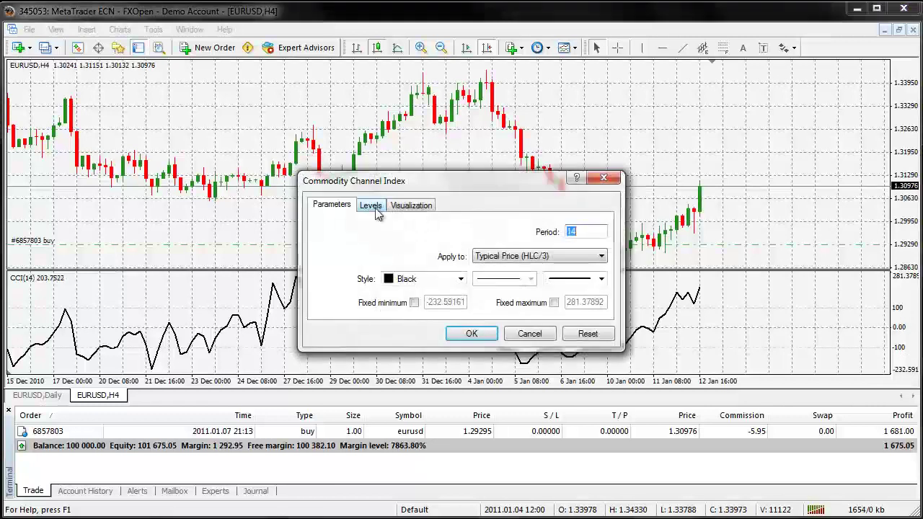
pyautogui.moveTo(377, 180); pyautogui.dragTo(365, 189)
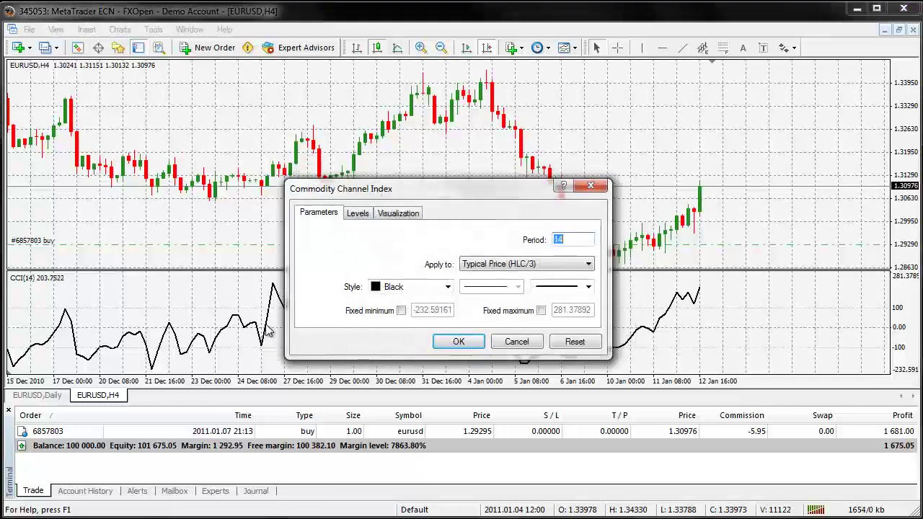
pyautogui.click(517, 344)
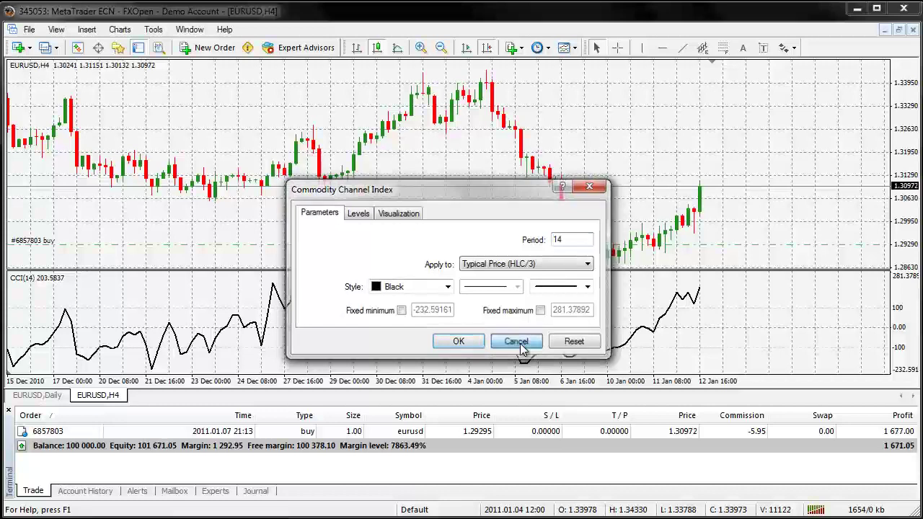
pyautogui.rightClick(499, 288)
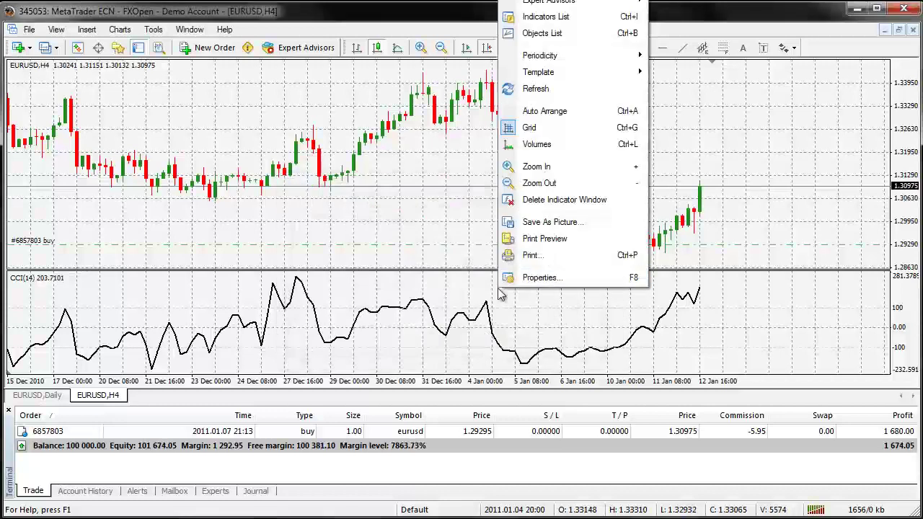
pyautogui.click(538, 18)
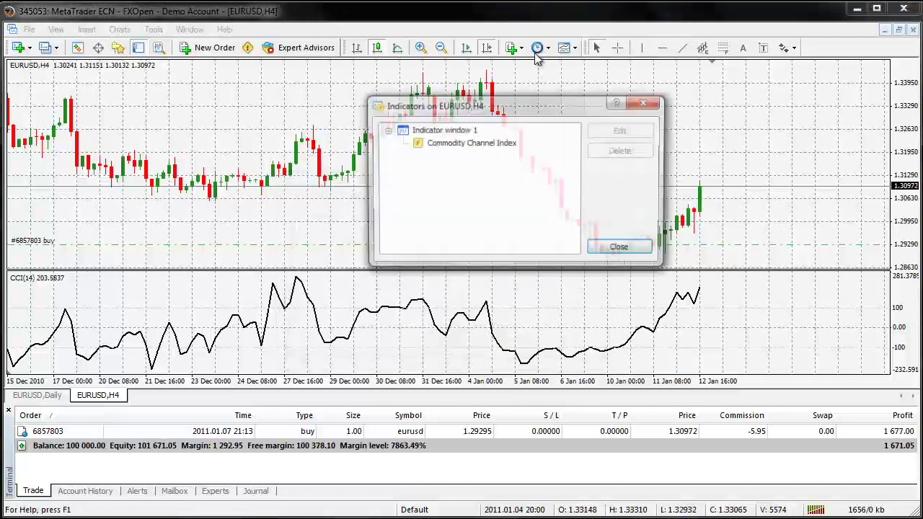
pyautogui.click(445, 144)
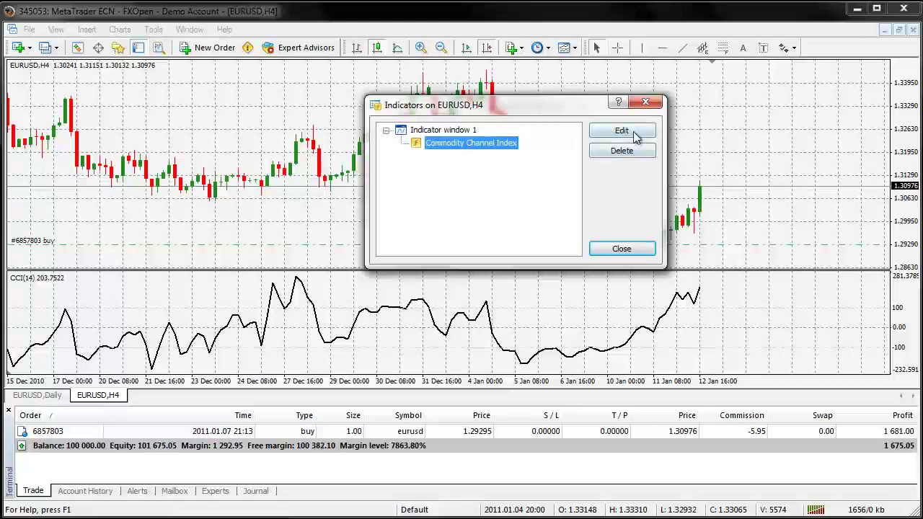
pyautogui.click(633, 132)
pyautogui.click(597, 258)
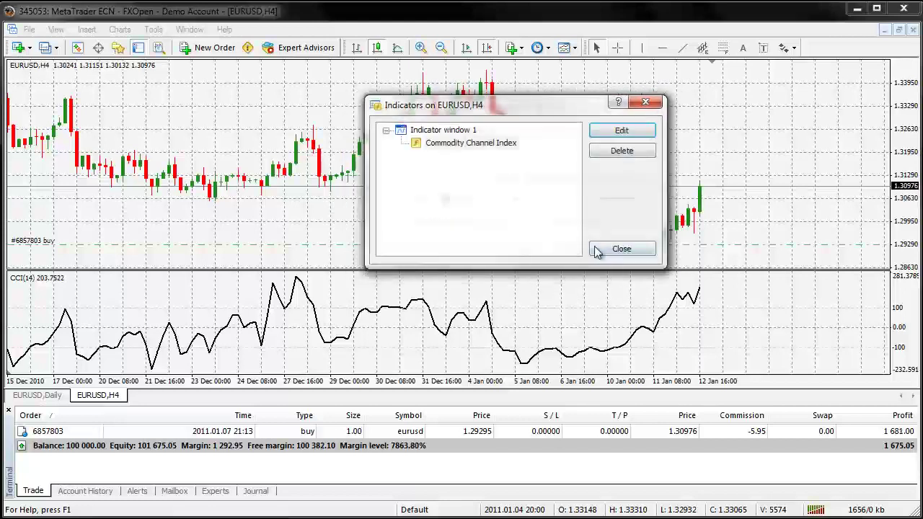
pyautogui.click(637, 109)
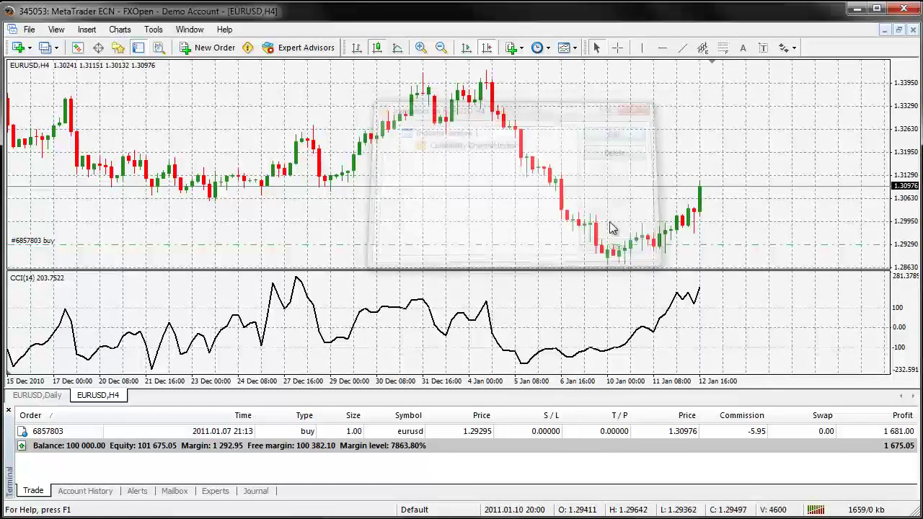
# Step: In the CCI(14) properties, change the 100 and -100 level lines to red
pyautogui.rightClick(495, 341)
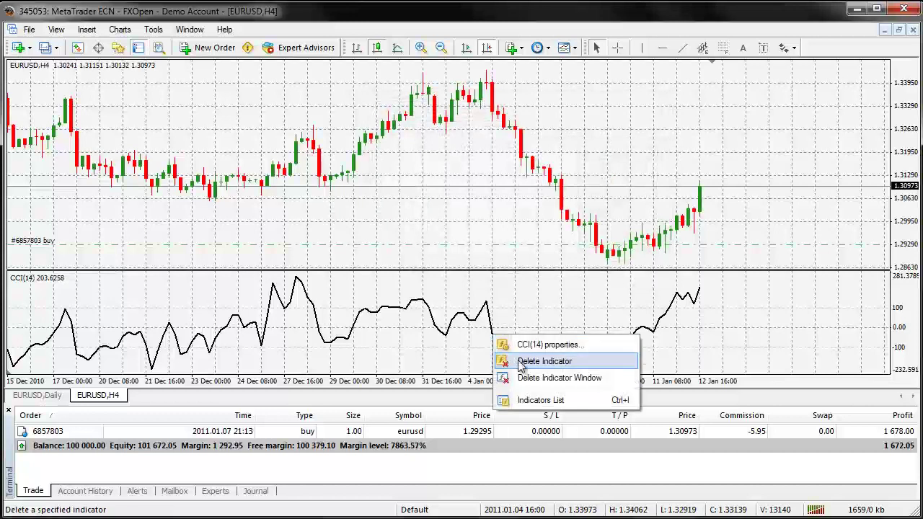
pyautogui.click(523, 344)
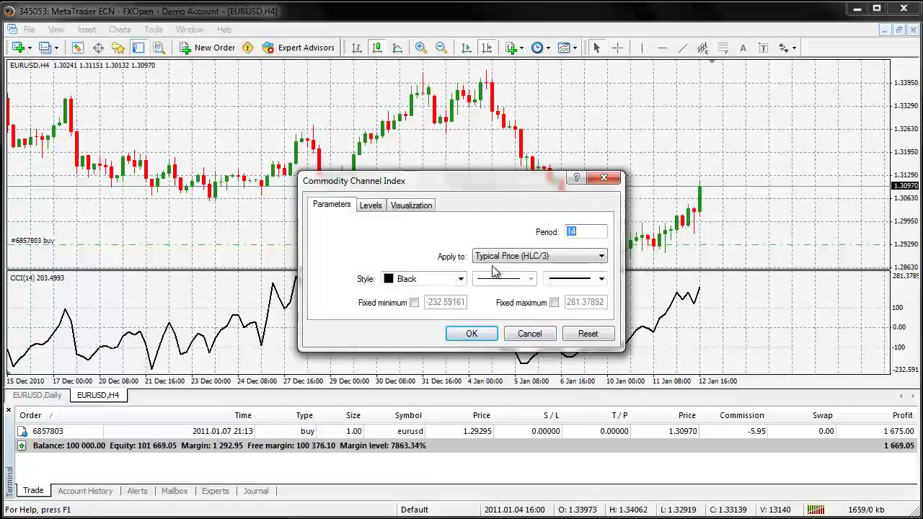
pyautogui.click(409, 206)
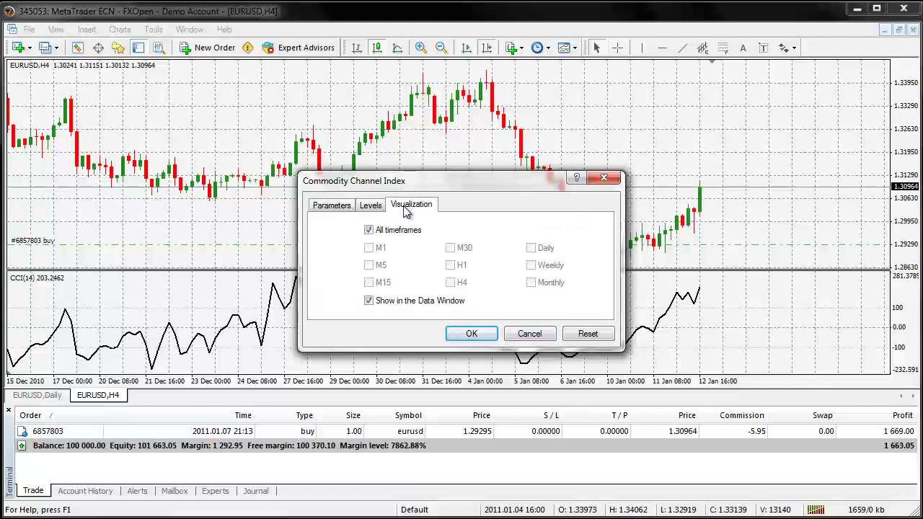
pyautogui.click(371, 206)
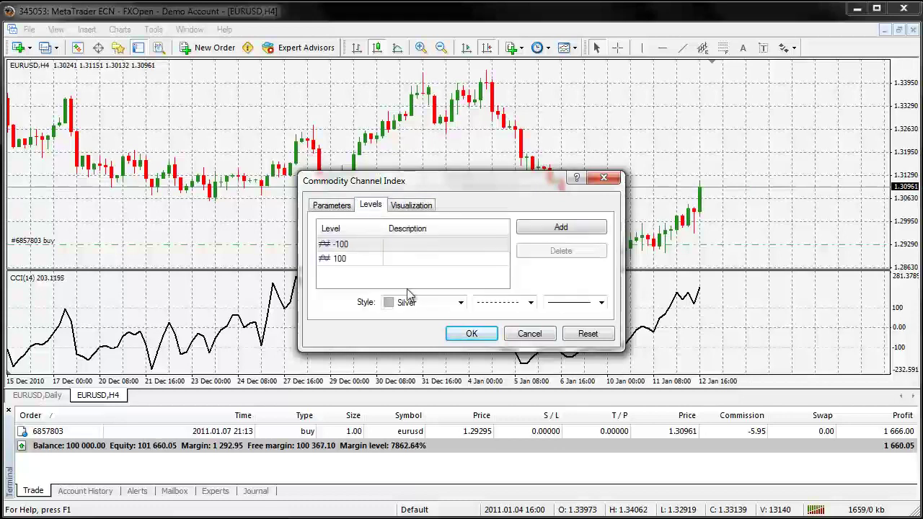
pyautogui.click(460, 303)
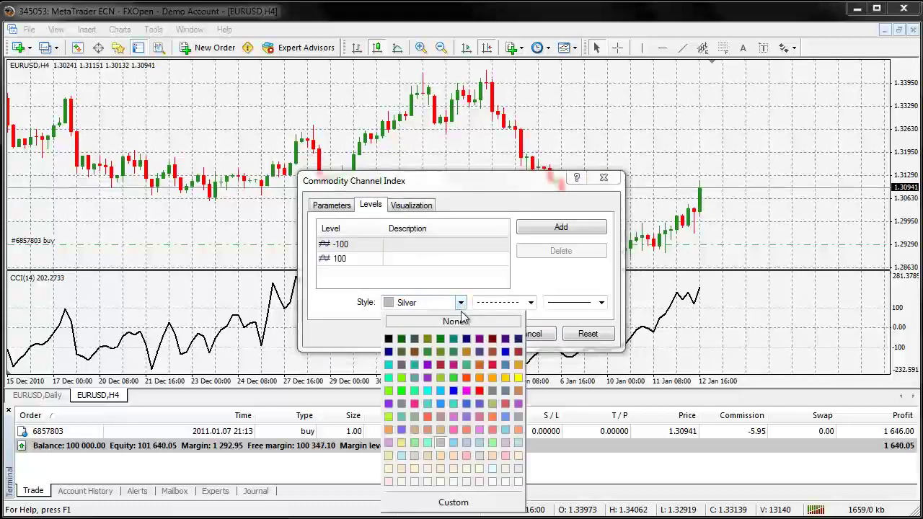
pyautogui.click(479, 391)
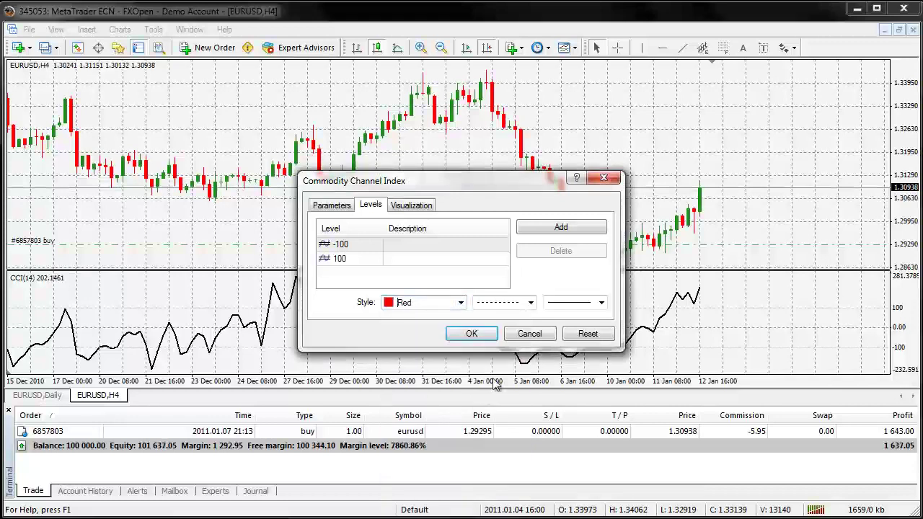
pyautogui.click(472, 334)
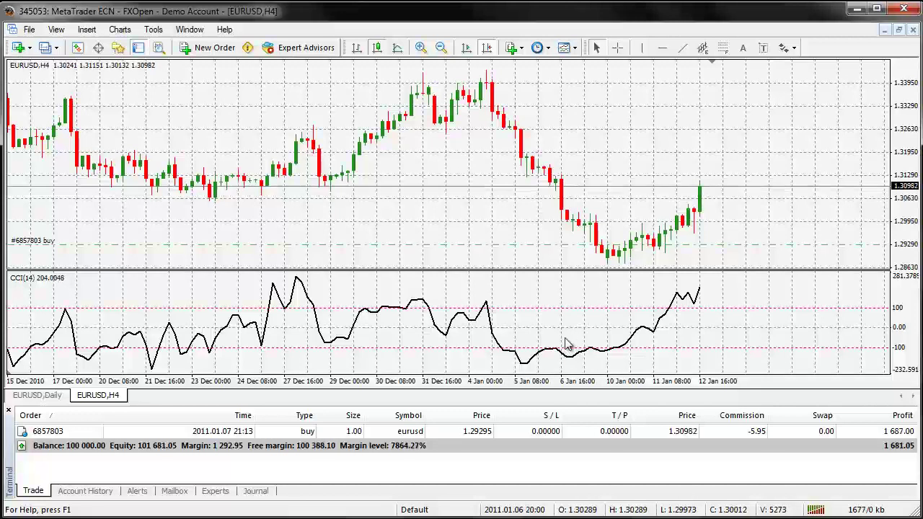
# Step: Pan and scroll the EURUSD H4 chart back to show the 18 Nov–23 Dec bars
pyautogui.moveTo(241, 192); pyautogui.dragTo(444, 88)
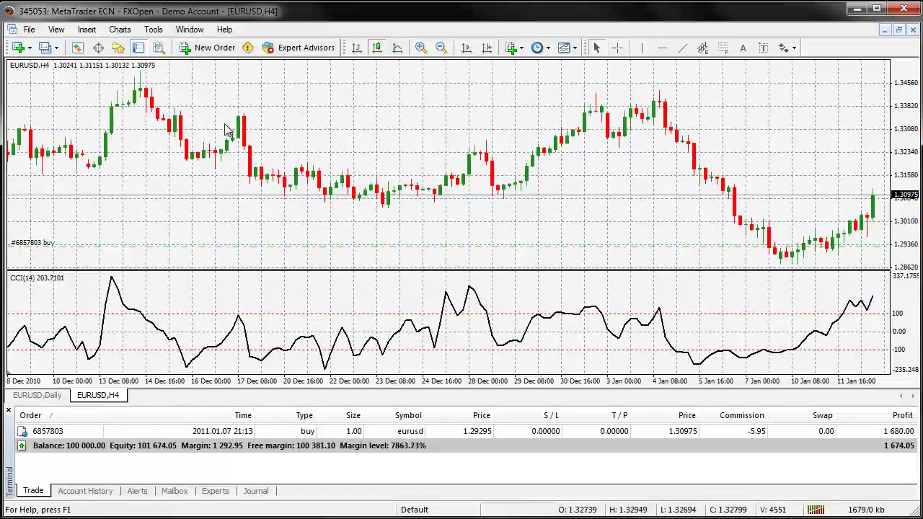
pyautogui.moveTo(217, 129); pyautogui.dragTo(430, 123)
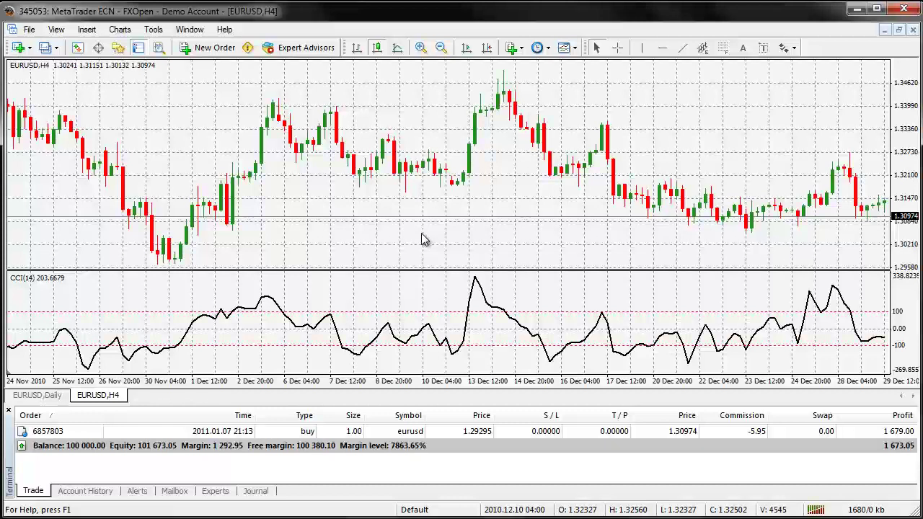
pyautogui.scroll(3, 425, 237)
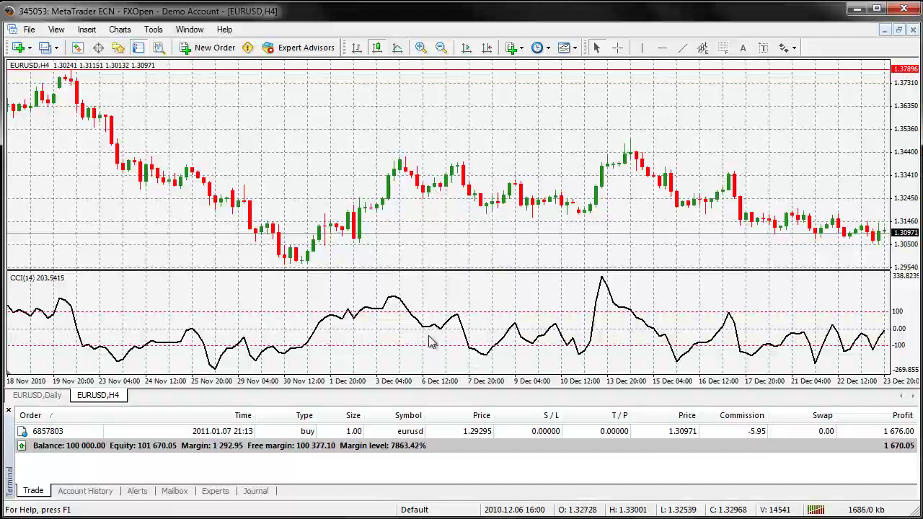
pyautogui.moveTo(435, 332)
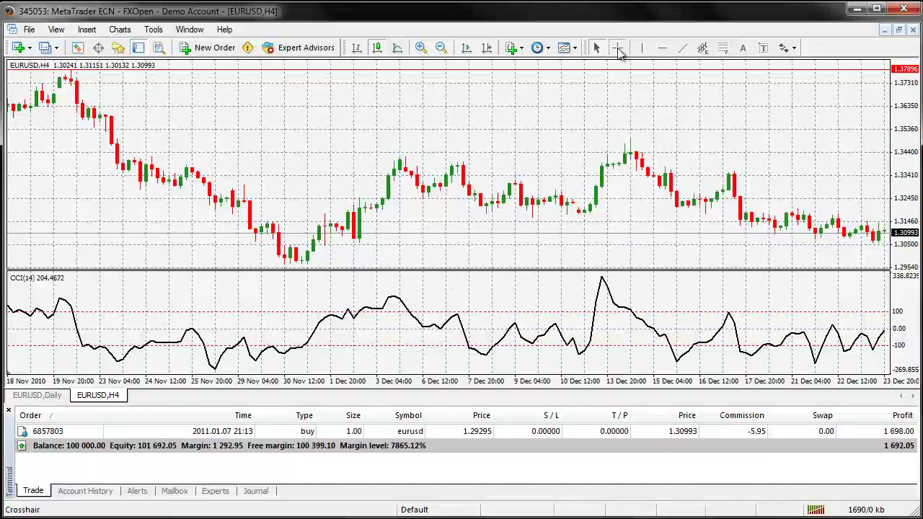
# Step: Read CCI values at the December swings with the crosshair, then pan forward through 11 Jan
pyautogui.click(617, 47)
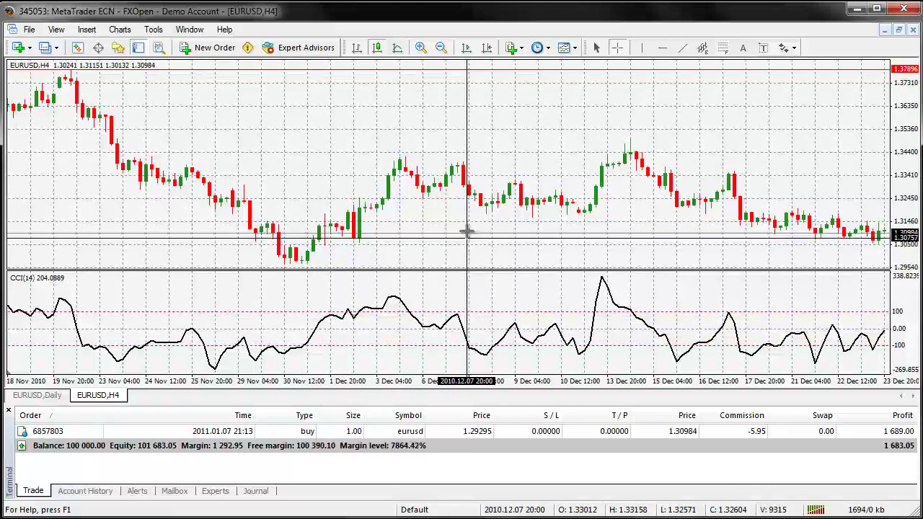
pyautogui.moveTo(467, 194)
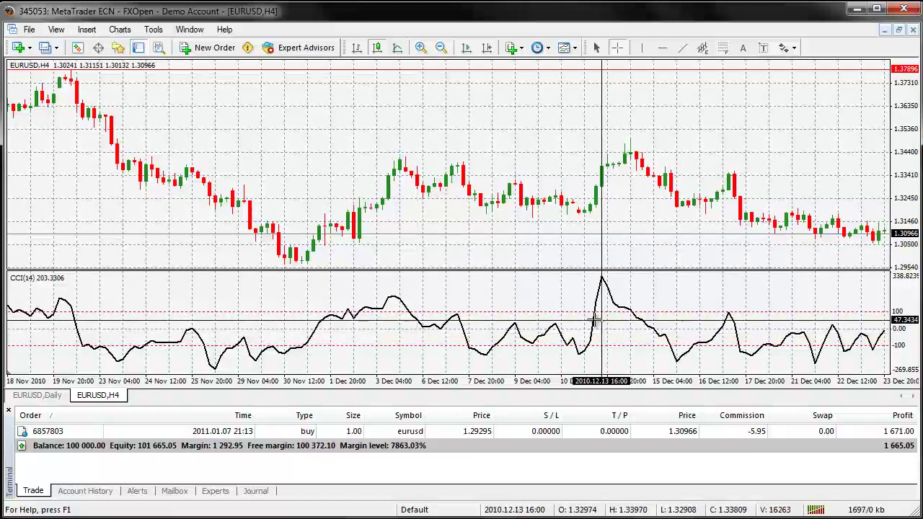
pyautogui.moveTo(593, 331)
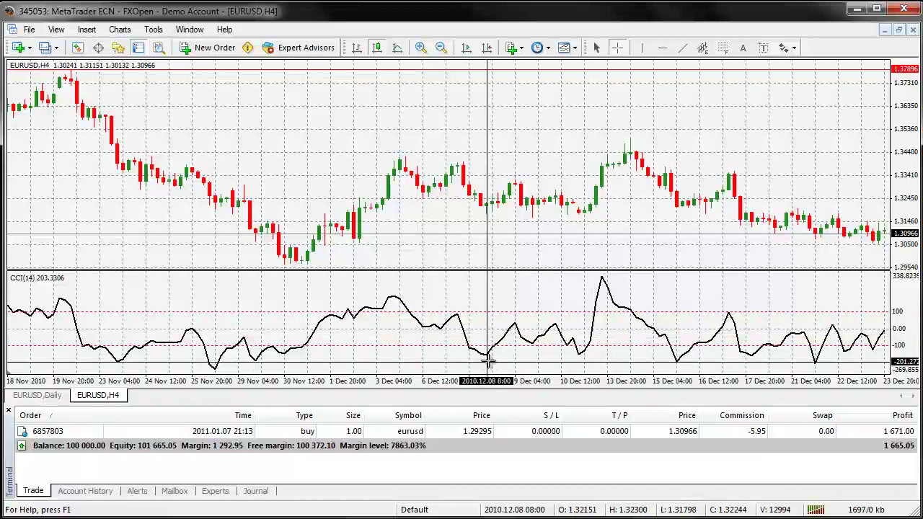
pyautogui.moveTo(509, 330)
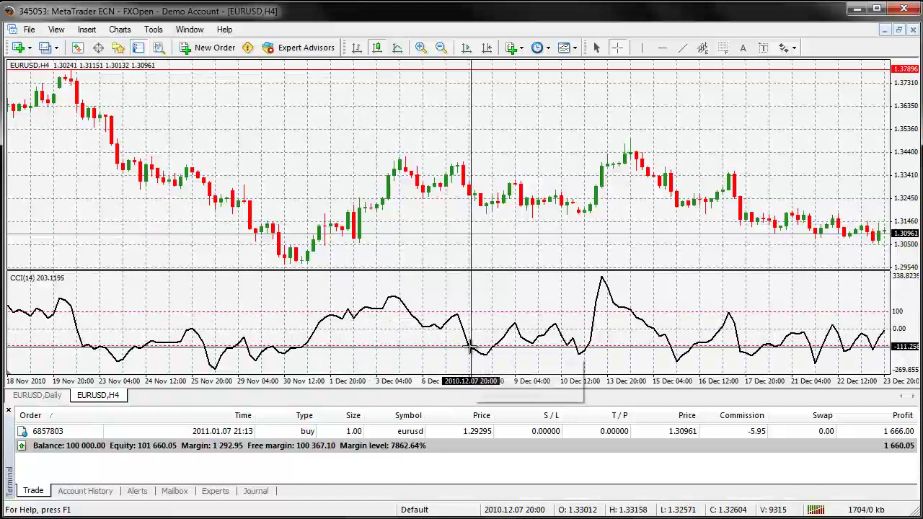
pyautogui.moveTo(468, 345)
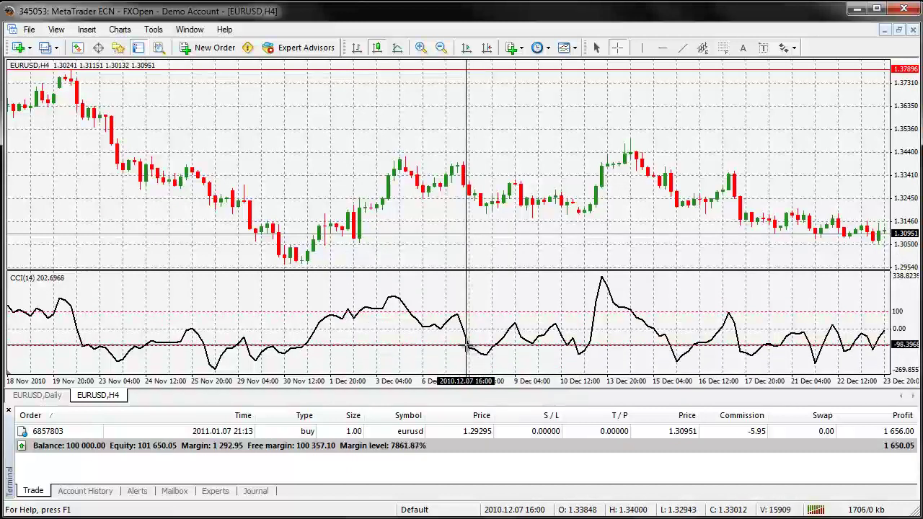
pyautogui.moveTo(484, 300); pyautogui.dragTo(173, 238)
pyautogui.moveTo(666, 213); pyautogui.dragTo(141, 205)
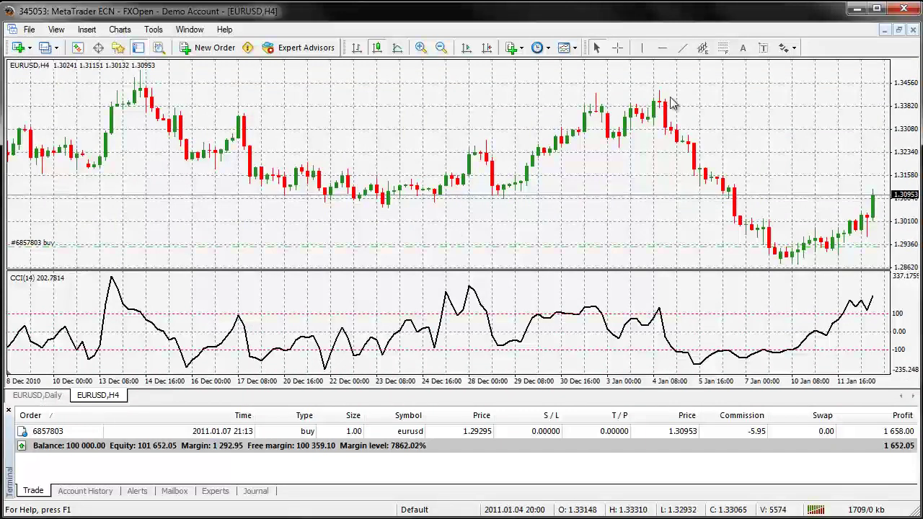
# Step: Place a horizontal resistance line at the recent highs, 1.33840
pyautogui.click(662, 48)
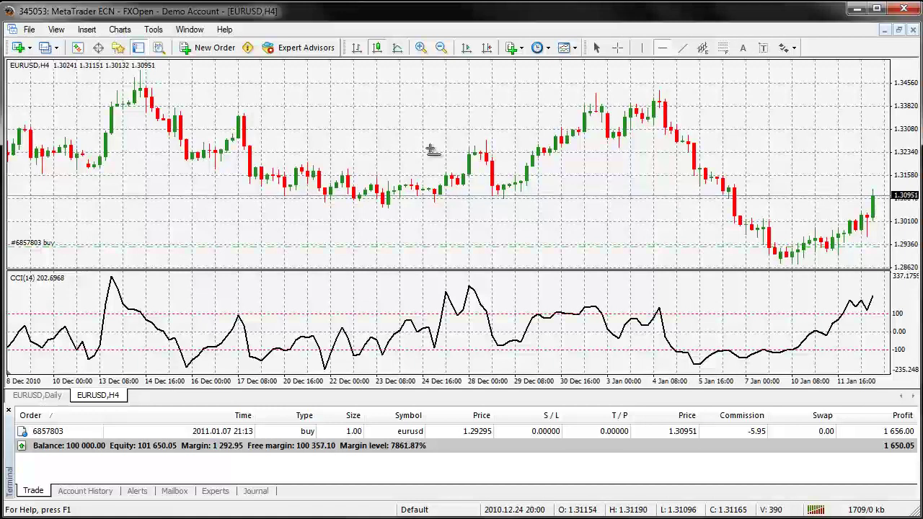
pyautogui.moveTo(419, 160); pyautogui.dragTo(423, 105)
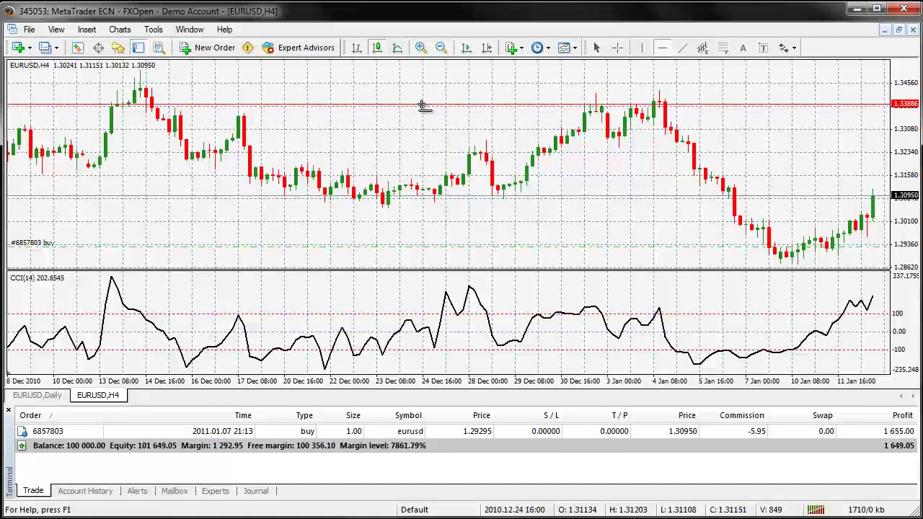
pyautogui.moveTo(423, 106); pyautogui.dragTo(425, 107)
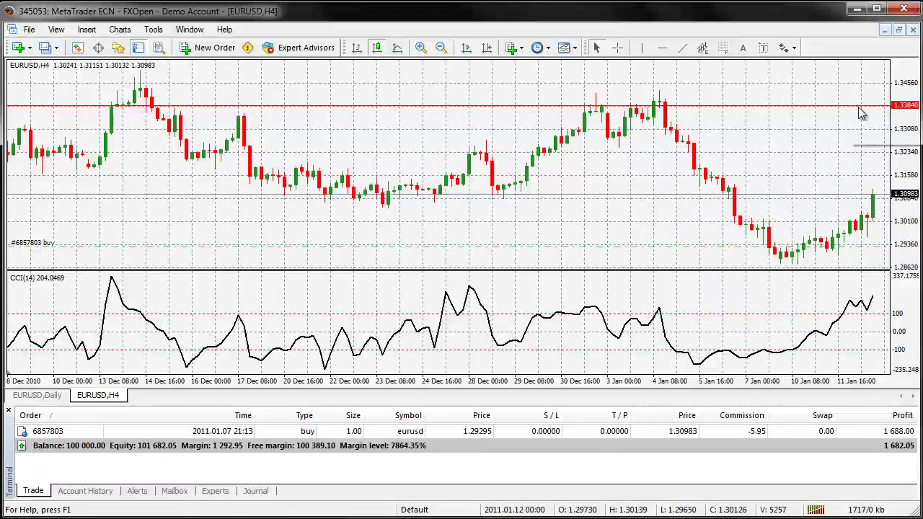
# Step: Place a horizontal support line just below the recent lows at 1.28997
pyautogui.click(662, 50)
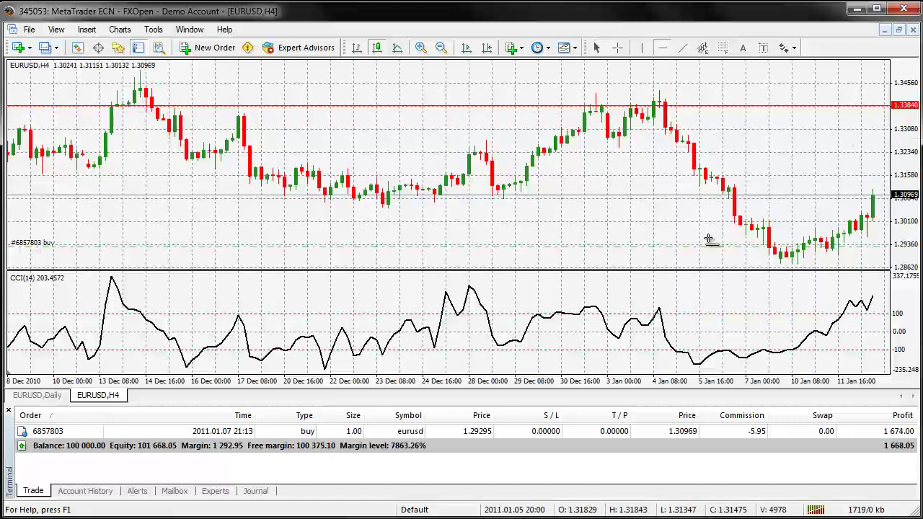
pyautogui.click(678, 257)
pyautogui.moveTo(678, 257); pyautogui.dragTo(678, 256)
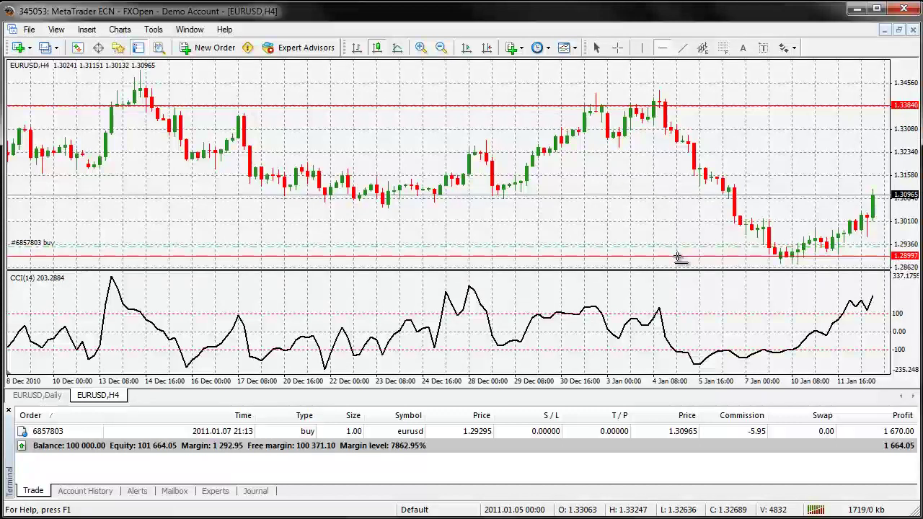
pyautogui.moveTo(788, 266)
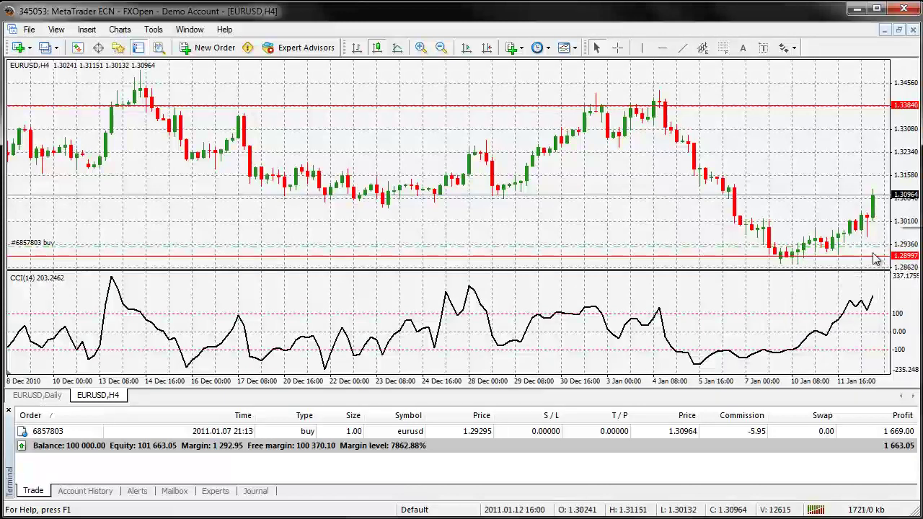
pyautogui.moveTo(833, 261)
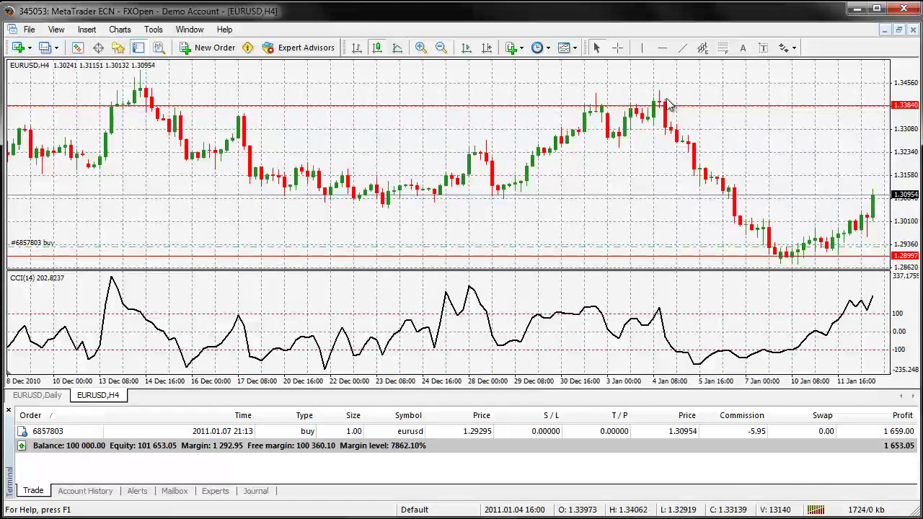
# Step: Crosshair-measure the swing from the latest bars back across December, then pan to earlier bars
pyautogui.click(617, 47)
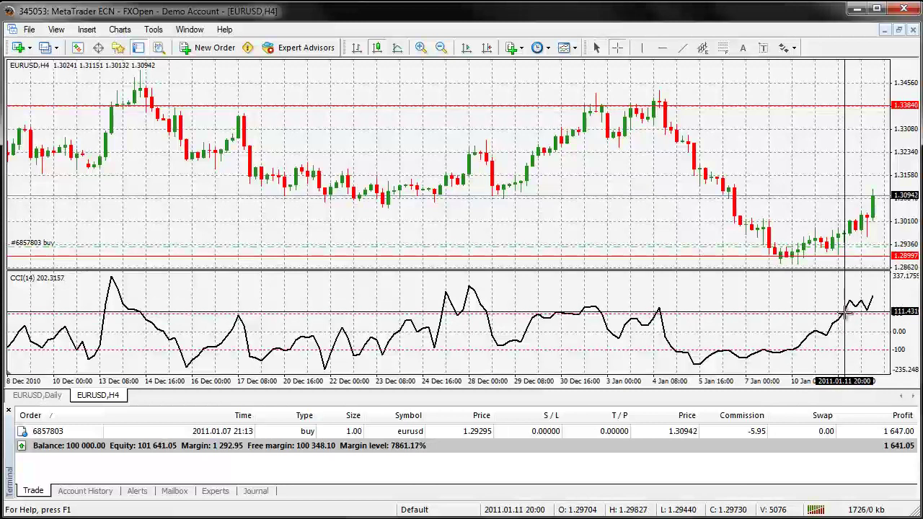
pyautogui.moveTo(844, 315)
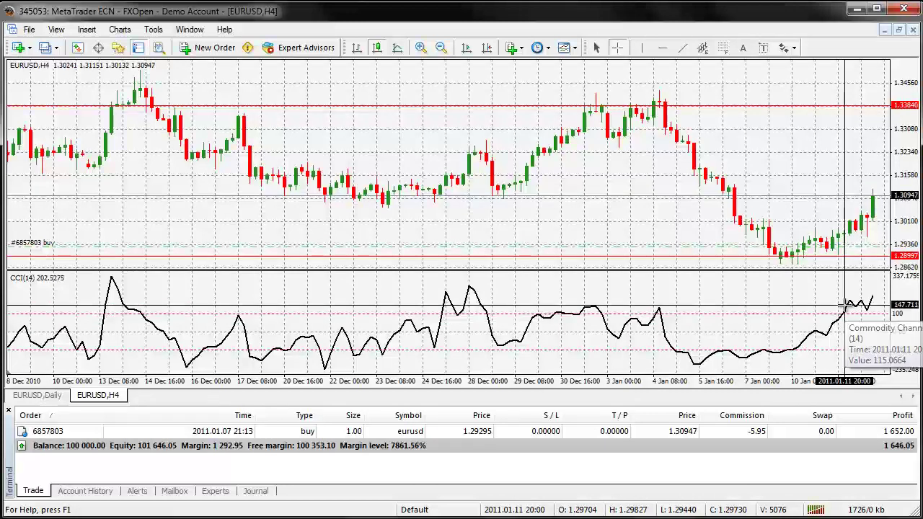
pyautogui.moveTo(844, 232)
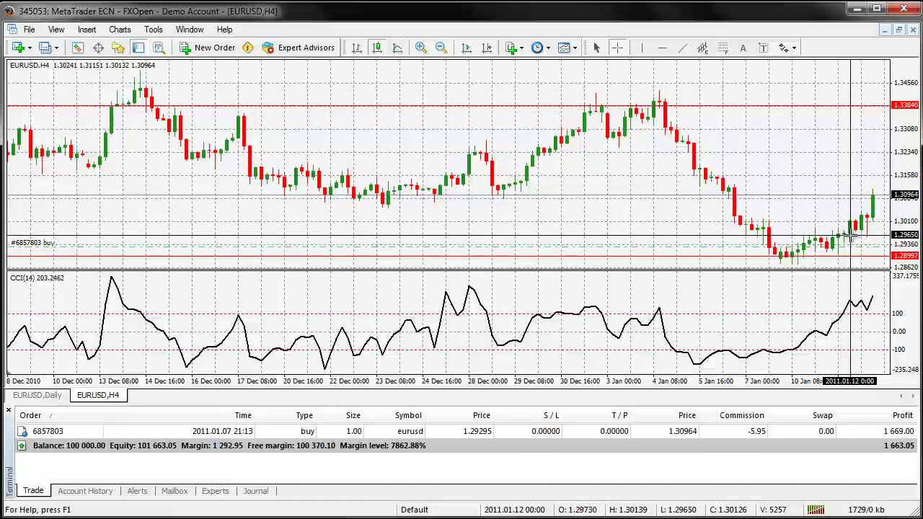
pyautogui.moveTo(851, 235)
pyautogui.mouseDown()
pyautogui.moveTo(848, 199)
pyautogui.moveTo(871, 199)
pyautogui.moveTo(550, 206)
pyautogui.moveTo(380, 198)
pyautogui.mouseUp()
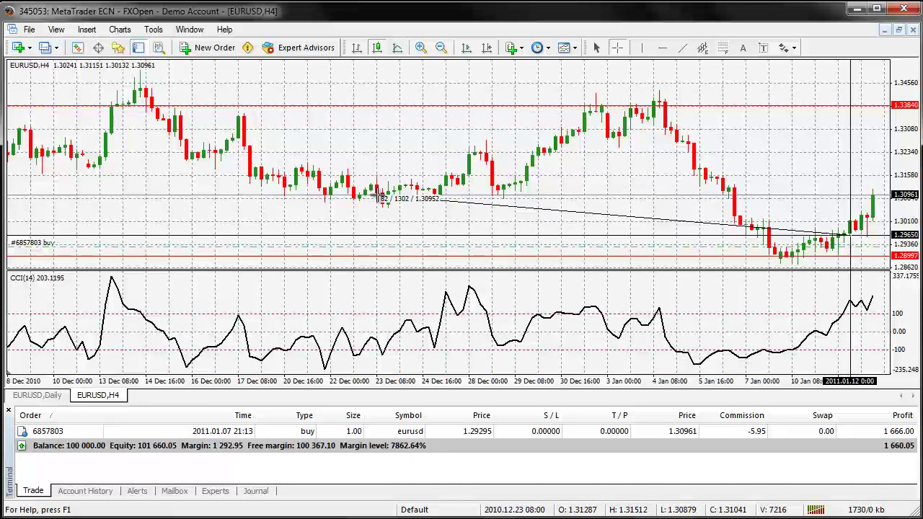
pyautogui.moveTo(381, 198); pyautogui.dragTo(382, 202)
pyautogui.moveTo(495, 208); pyautogui.dragTo(566, 222)
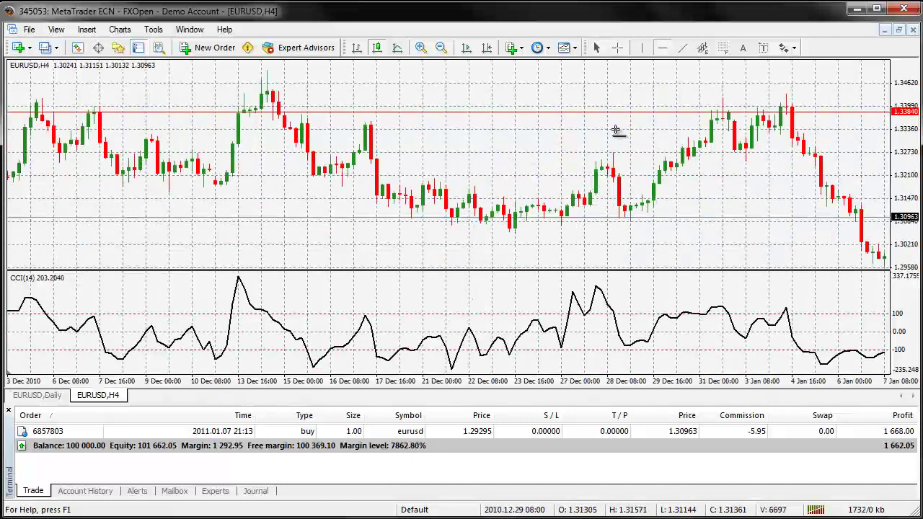
# Step: Draw a horizontal line at 1.31142 along the late-December lows, then pan toward the latest bars
pyautogui.moveTo(453, 226); pyautogui.dragTo(460, 212)
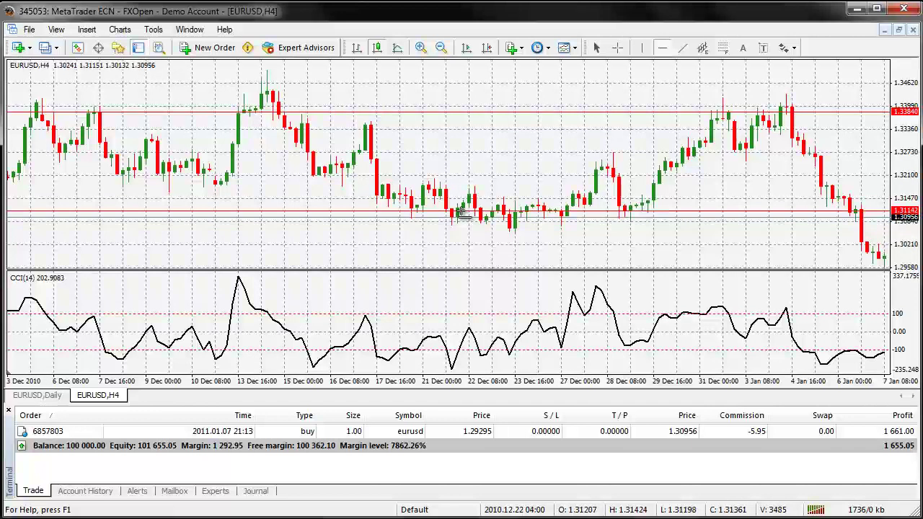
pyautogui.moveTo(589, 173); pyautogui.dragTo(505, 175)
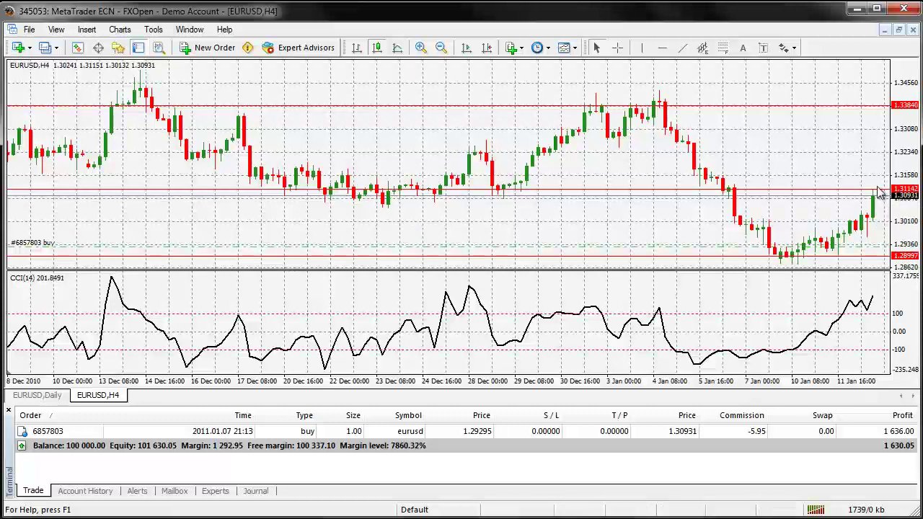
pyautogui.click(78, 48)
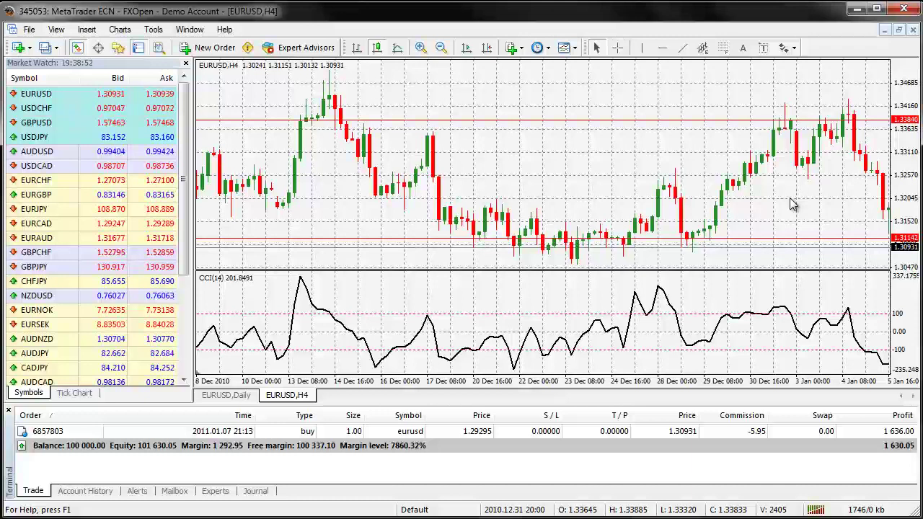
pyautogui.moveTo(793, 205); pyautogui.dragTo(627, 206)
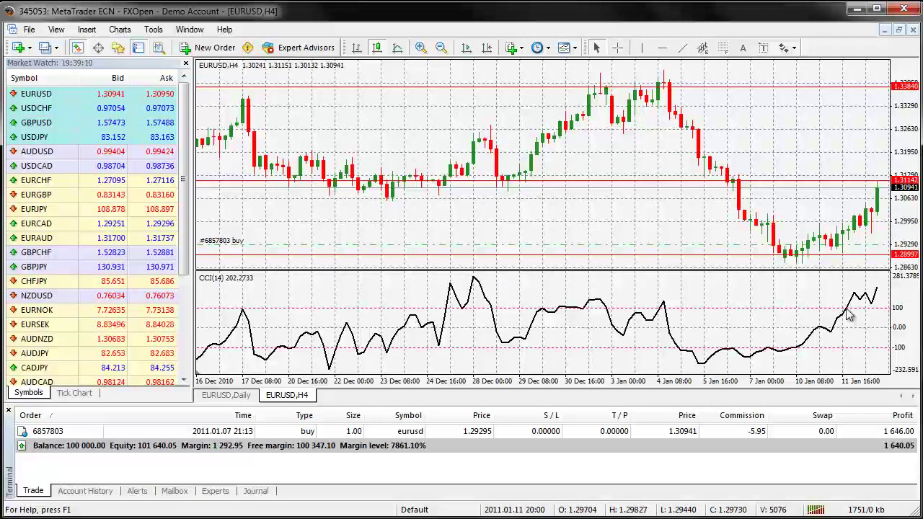
pyautogui.moveTo(849, 315)
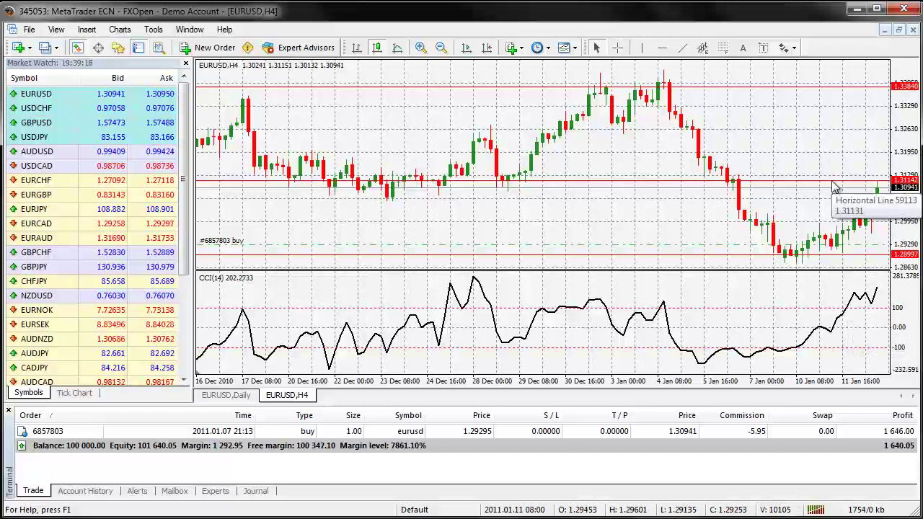
pyautogui.click(617, 47)
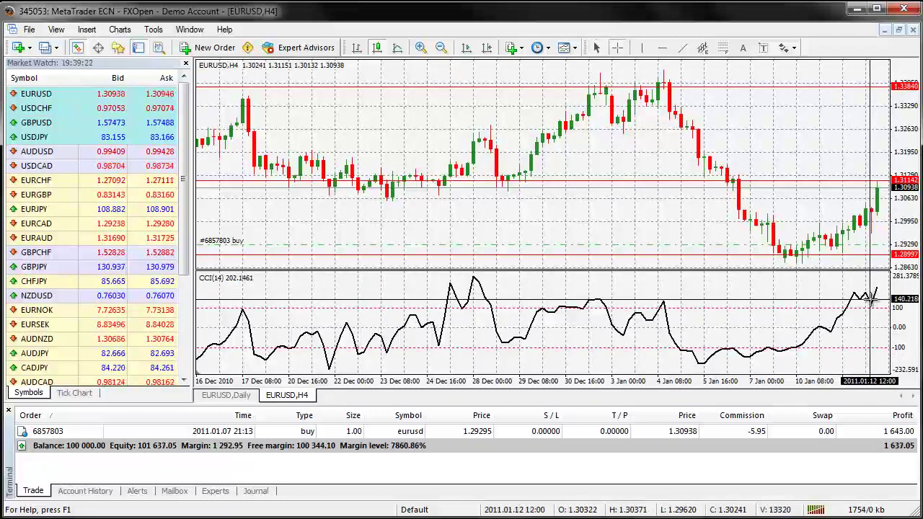
pyautogui.moveTo(877, 222); pyautogui.dragTo(878, 180)
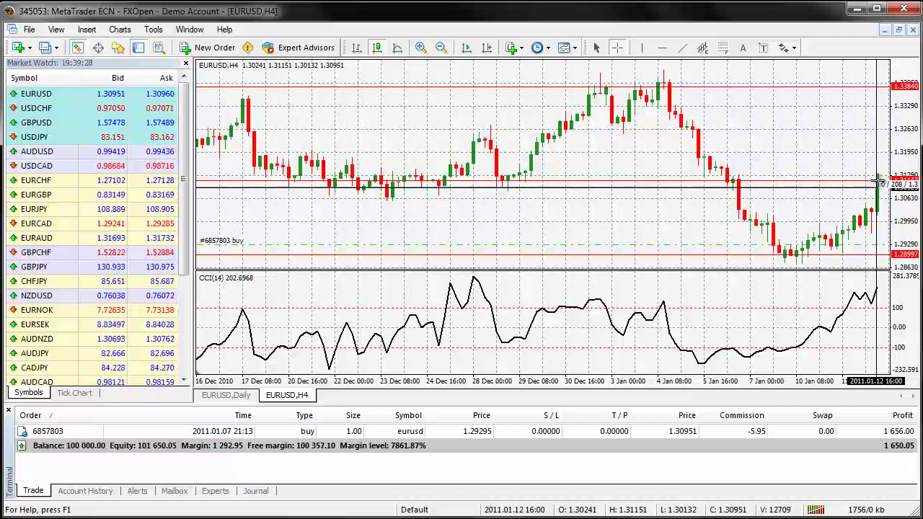
pyautogui.moveTo(878, 180); pyautogui.dragTo(375, 94)
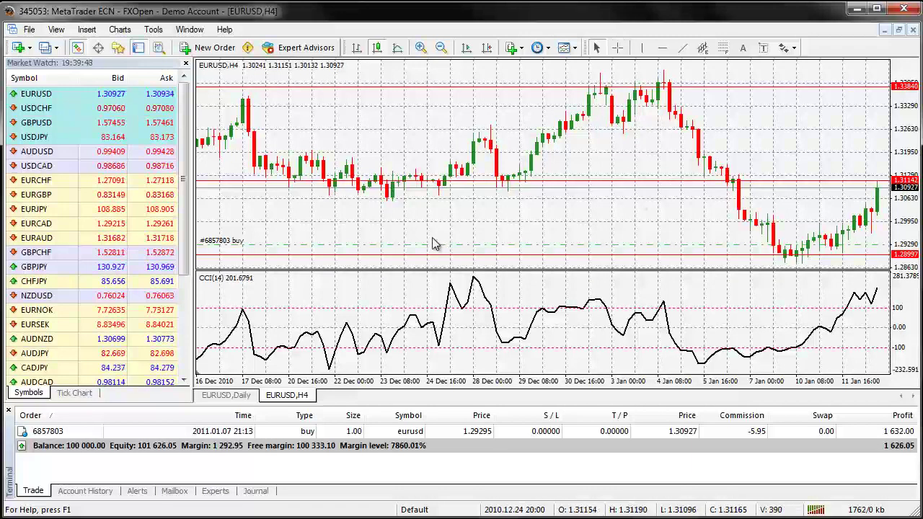
# Step: Scroll back to the 8 Dec–5 Jan bars and switch on the crosshair
pyautogui.scroll(3, 325, 230)
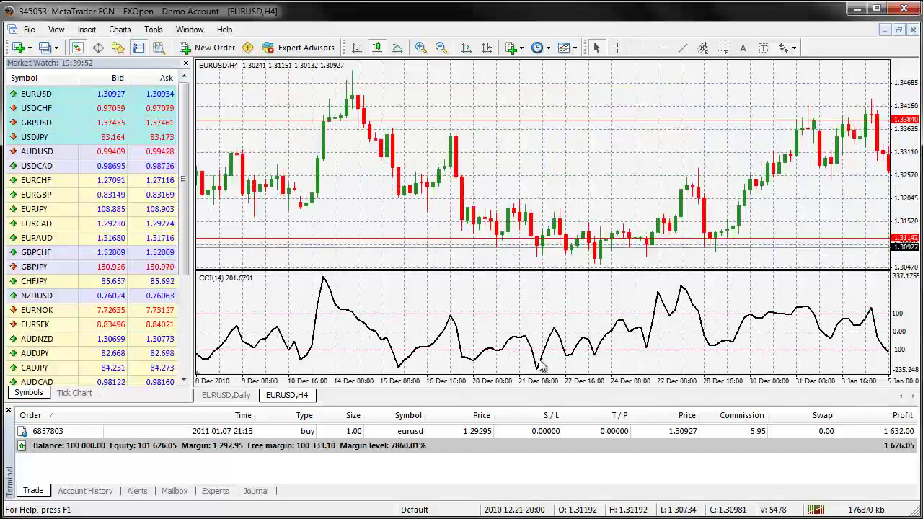
pyautogui.moveTo(536, 359)
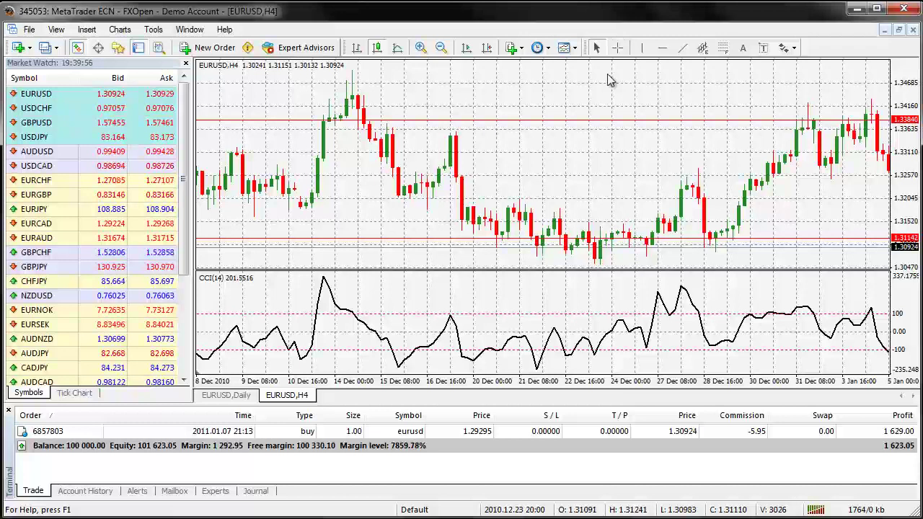
pyautogui.click(619, 49)
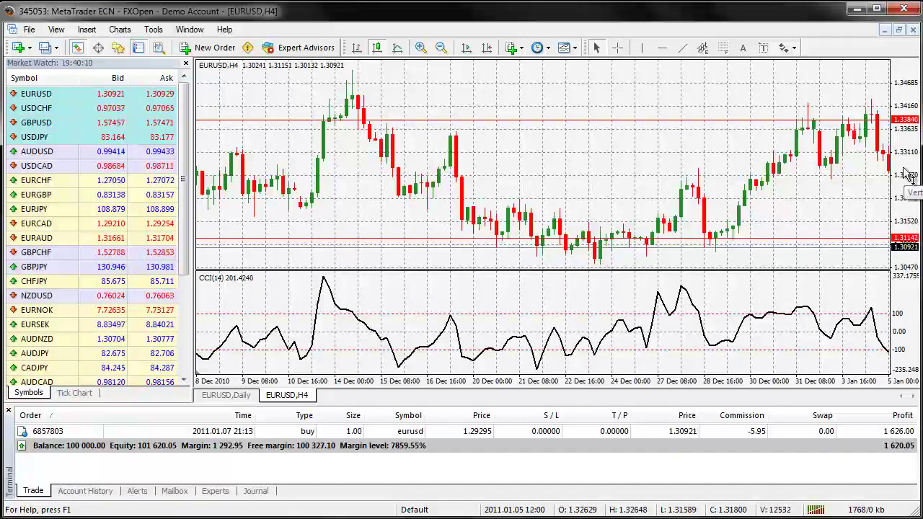
# Step: Close Market Watch and drag the widened chart back to mid-November
pyautogui.click(186, 65)
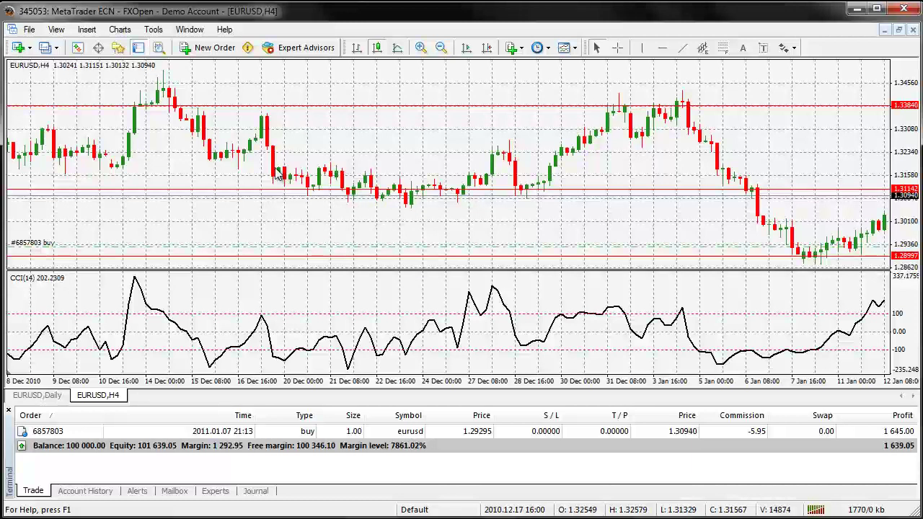
pyautogui.moveTo(287, 182)
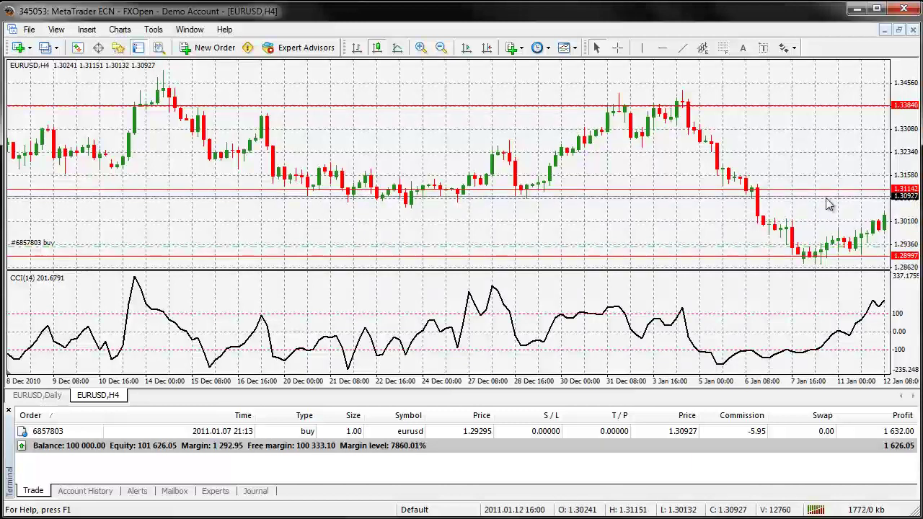
pyautogui.moveTo(299, 233); pyautogui.dragTo(210, 213)
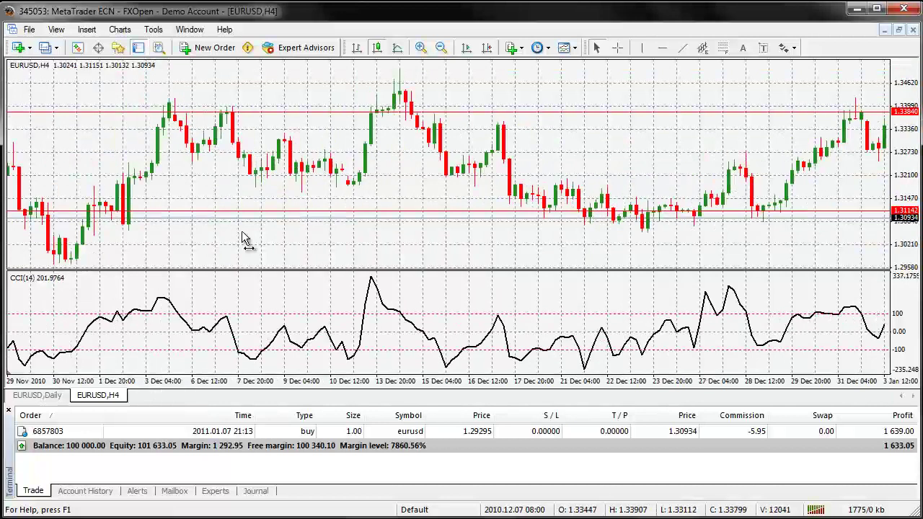
pyautogui.moveTo(243, 241); pyautogui.dragTo(401, 249)
pyautogui.moveTo(245, 249); pyautogui.dragTo(304, 249)
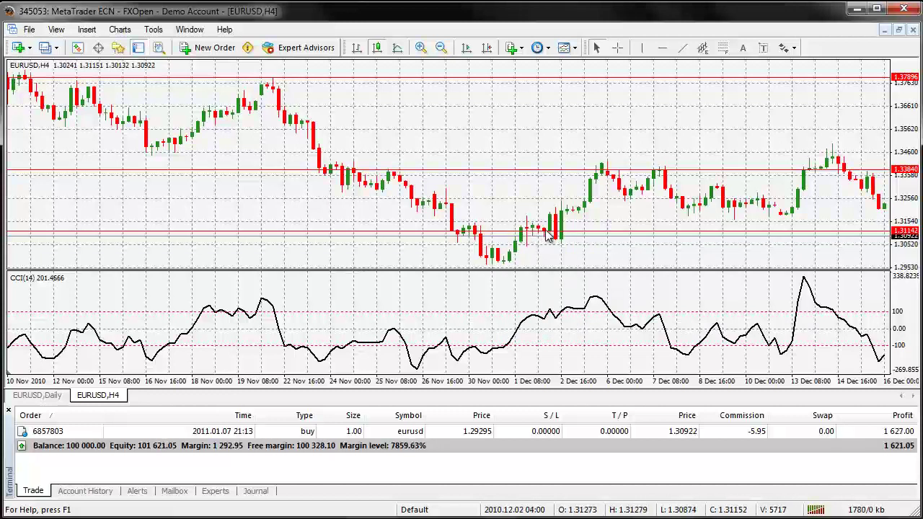
pyautogui.scroll(5, 281, 220)
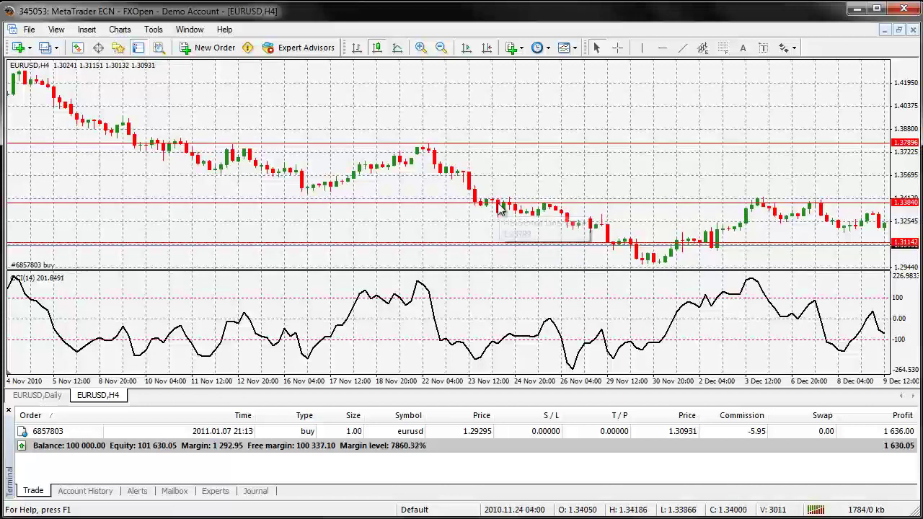
# Step: Pan forward to mid-January, then back again to early November
pyautogui.moveTo(689, 191); pyautogui.dragTo(516, 184)
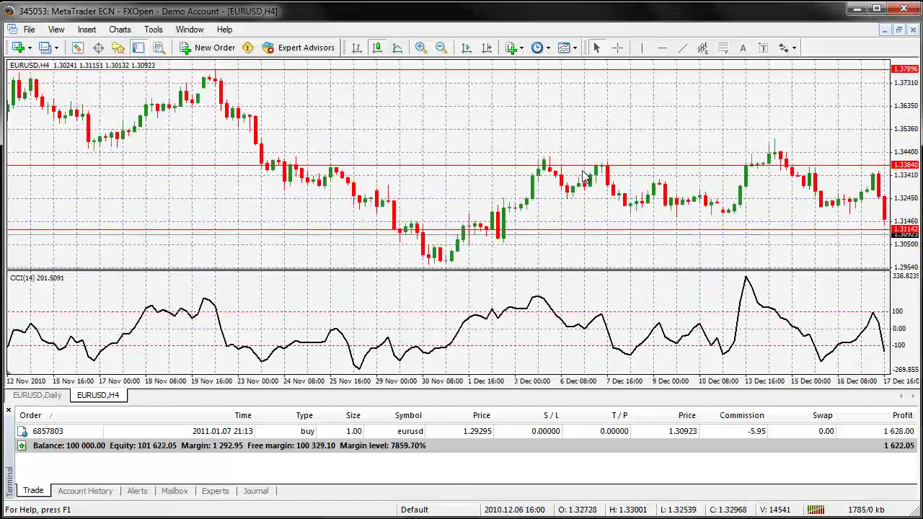
pyautogui.moveTo(714, 161); pyautogui.dragTo(295, 148)
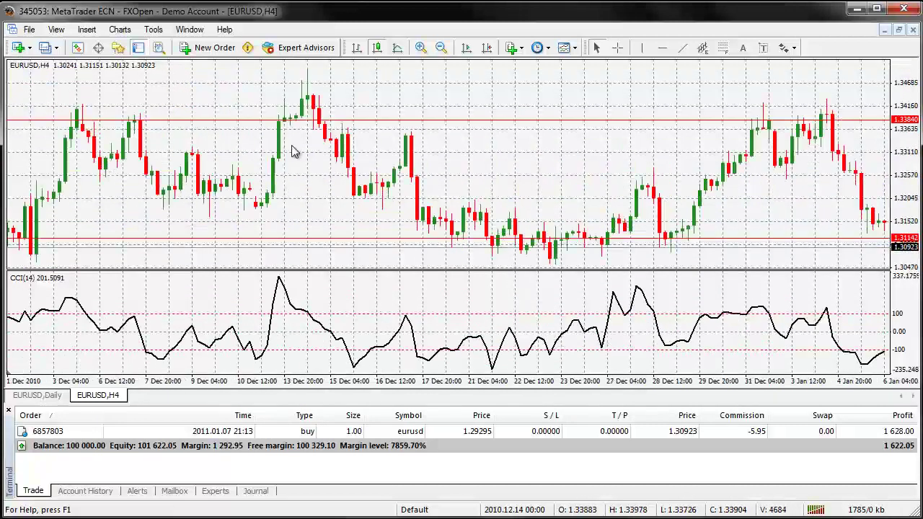
pyautogui.moveTo(618, 154); pyautogui.dragTo(534, 155)
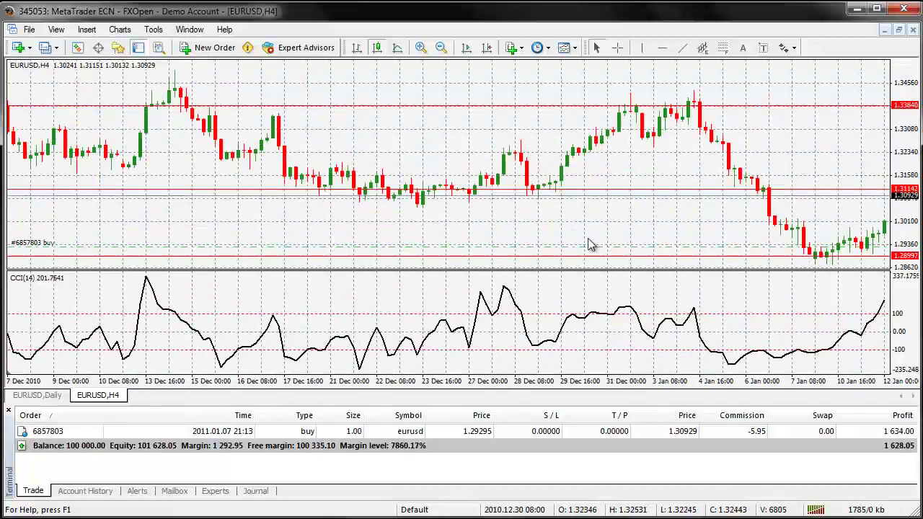
pyautogui.moveTo(424, 298); pyautogui.dragTo(598, 309)
pyautogui.moveTo(161, 313); pyautogui.dragTo(392, 306)
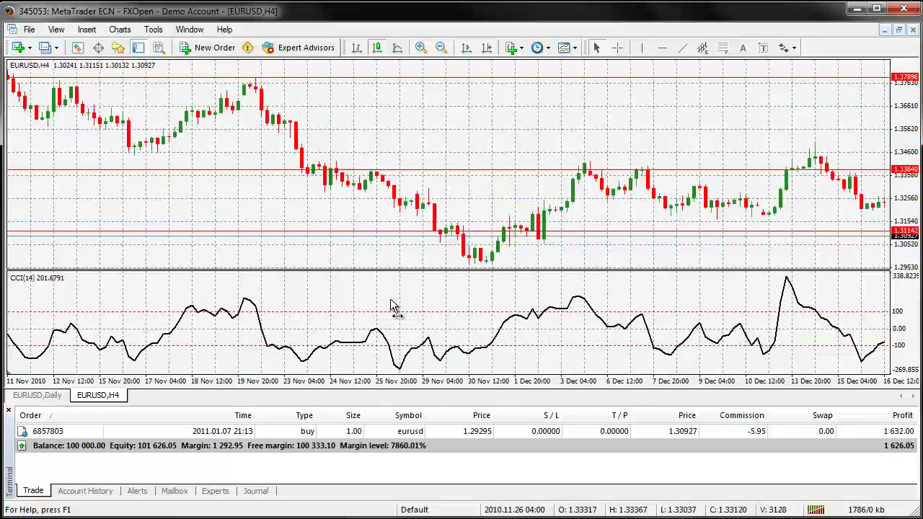
pyautogui.moveTo(295, 303); pyautogui.dragTo(426, 300)
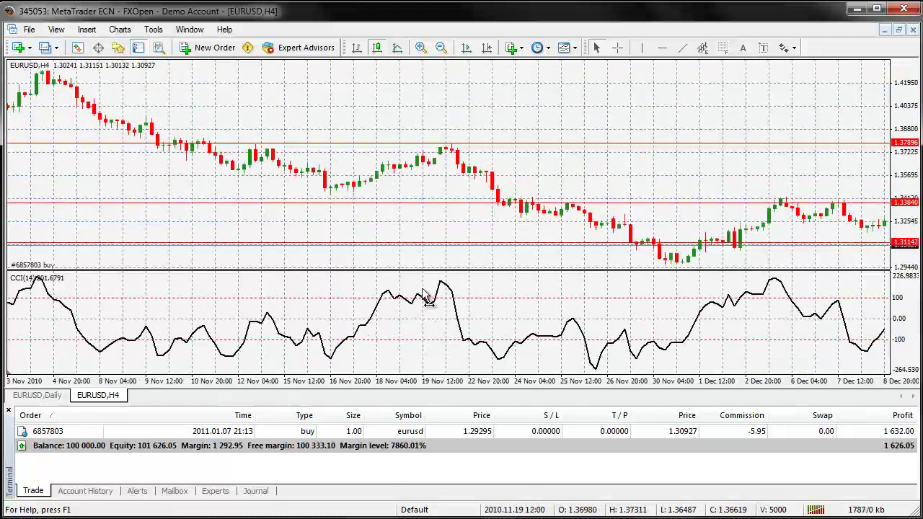
# Step: Measure the swing from the 23 Nov bar back to mid-November with the crosshair
pyautogui.click(617, 47)
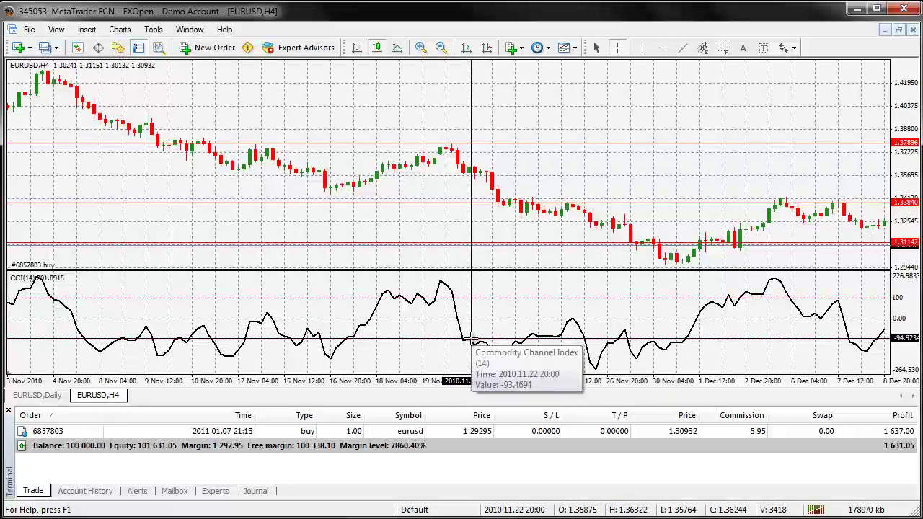
pyautogui.moveTo(474, 176)
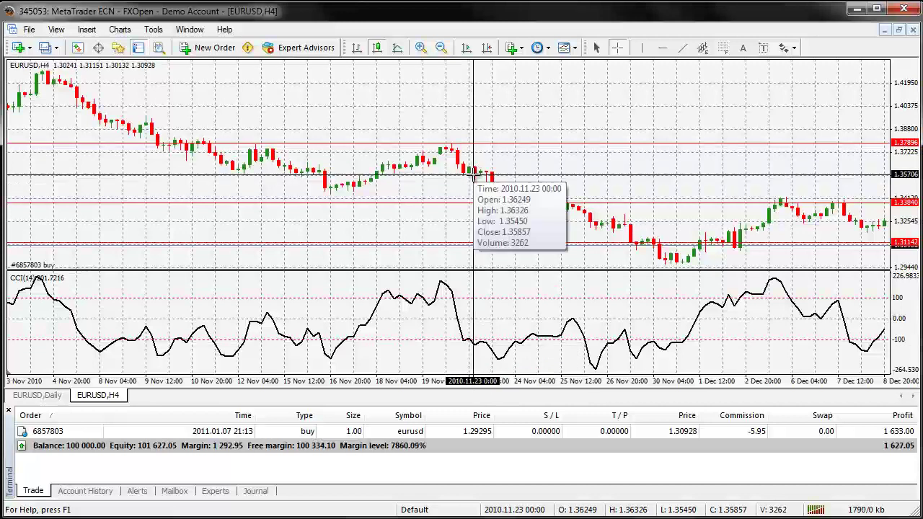
pyautogui.moveTo(473, 176); pyautogui.dragTo(338, 196)
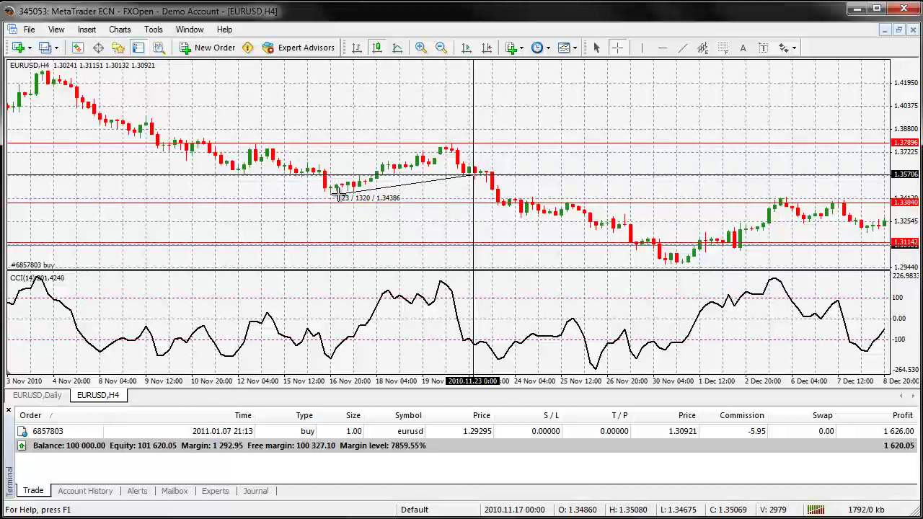
pyautogui.moveTo(338, 196); pyautogui.dragTo(338, 196)
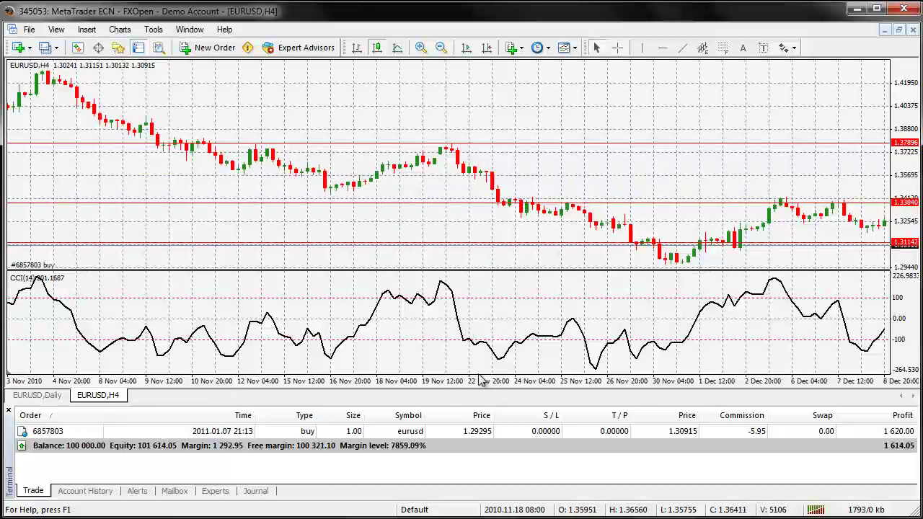
pyautogui.click(610, 432)
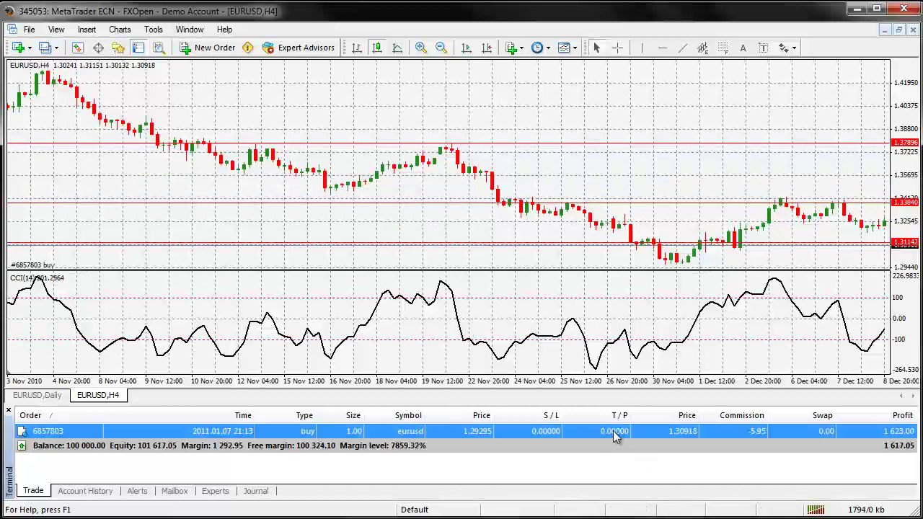
pyautogui.click(607, 449)
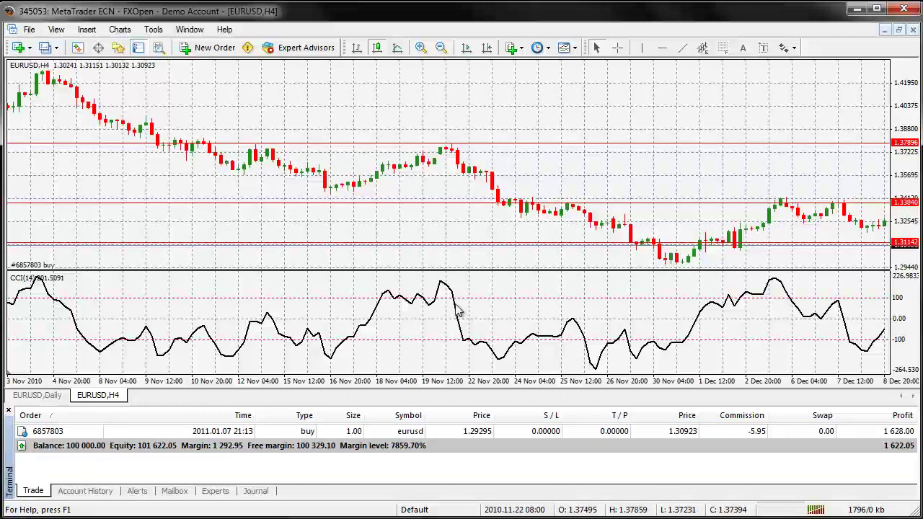
# Step: Measure with the crosshair from the 16 Nov low to the 22 Nov high, reading bars, points and price
pyautogui.click(616, 49)
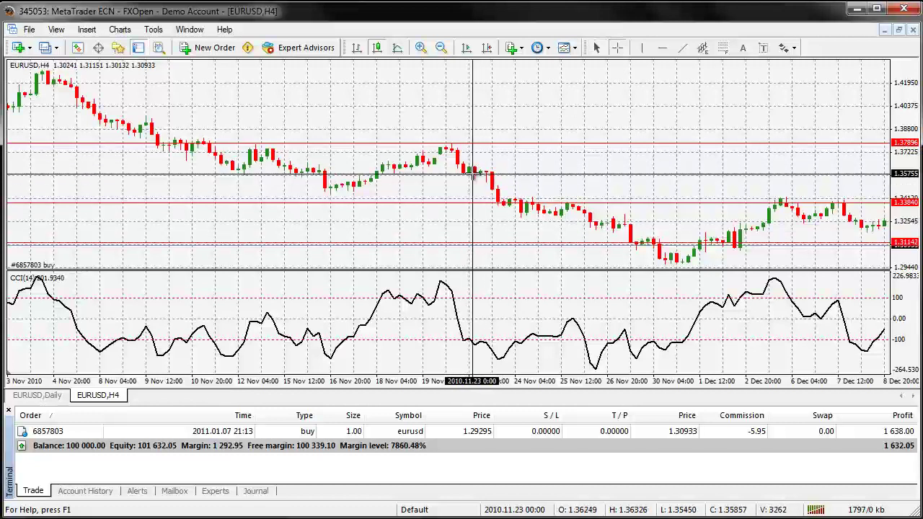
pyautogui.moveTo(472, 171); pyautogui.dragTo(337, 194)
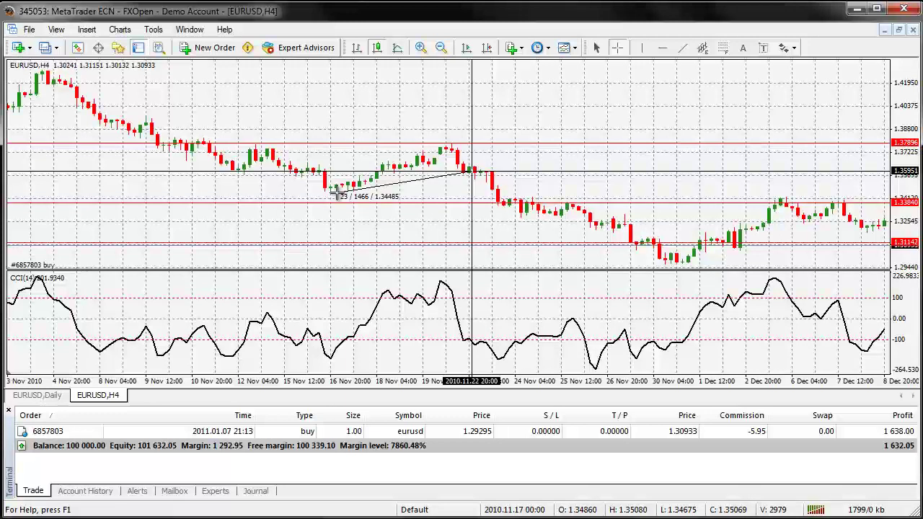
pyautogui.moveTo(337, 194); pyautogui.dragTo(479, 179)
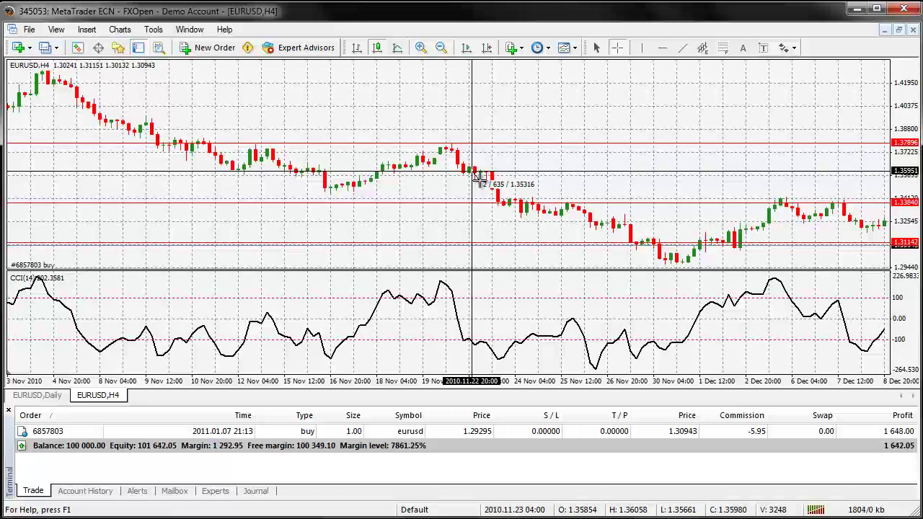
pyautogui.moveTo(479, 179)
pyautogui.mouseDown()
pyautogui.moveTo(501, 209)
pyautogui.moveTo(477, 176)
pyautogui.moveTo(329, 191)
pyautogui.moveTo(476, 188)
pyautogui.mouseUp()
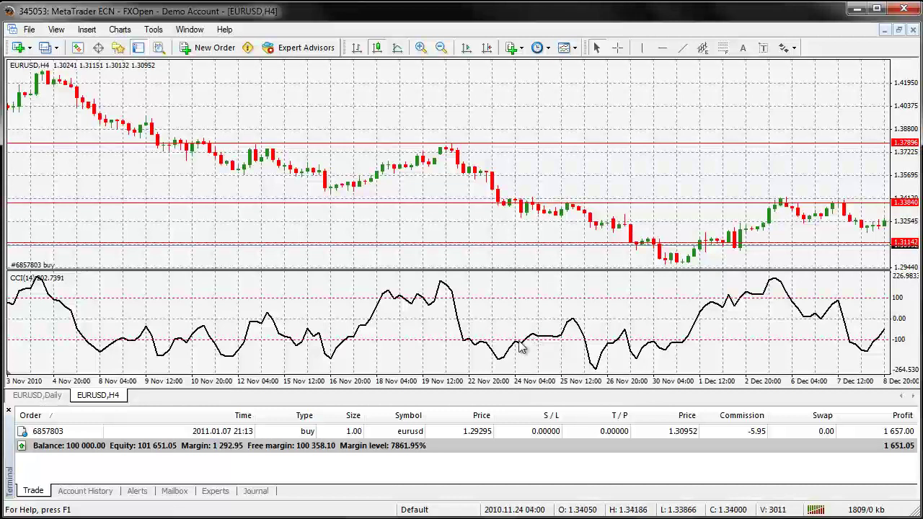
# Step: Read CCI values at points along the indicator line and switch the crosshair back on
pyautogui.moveTo(564, 346)
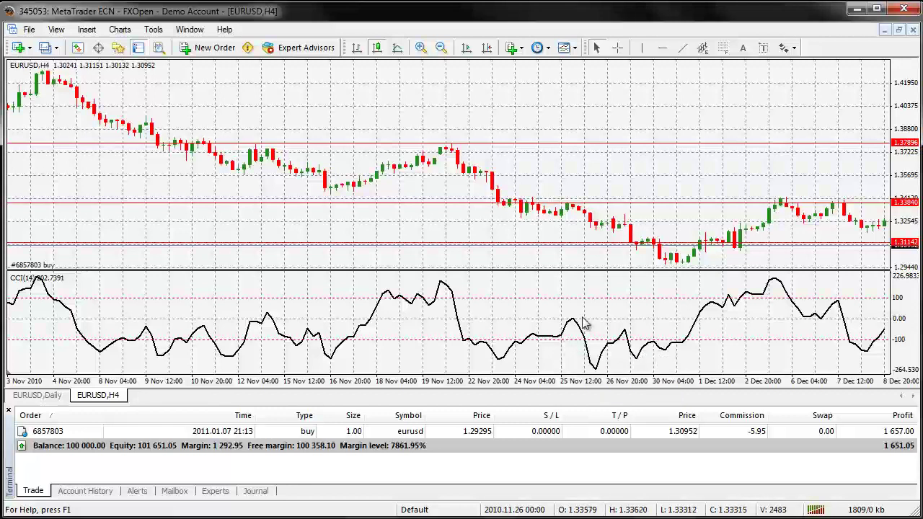
pyautogui.moveTo(574, 322)
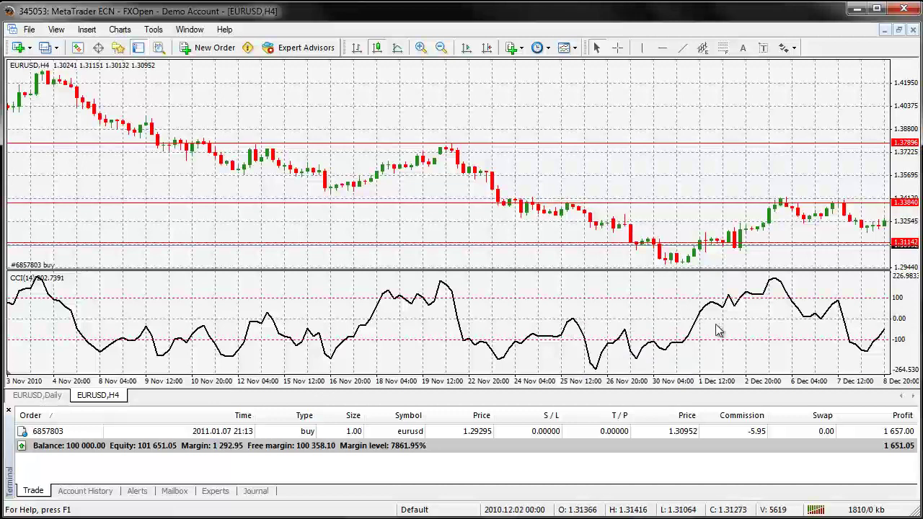
pyautogui.moveTo(699, 324)
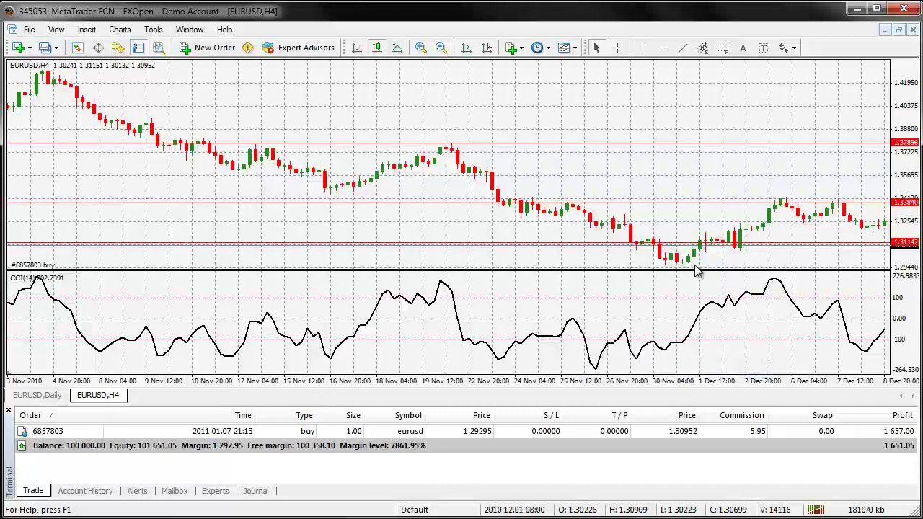
pyautogui.click(616, 48)
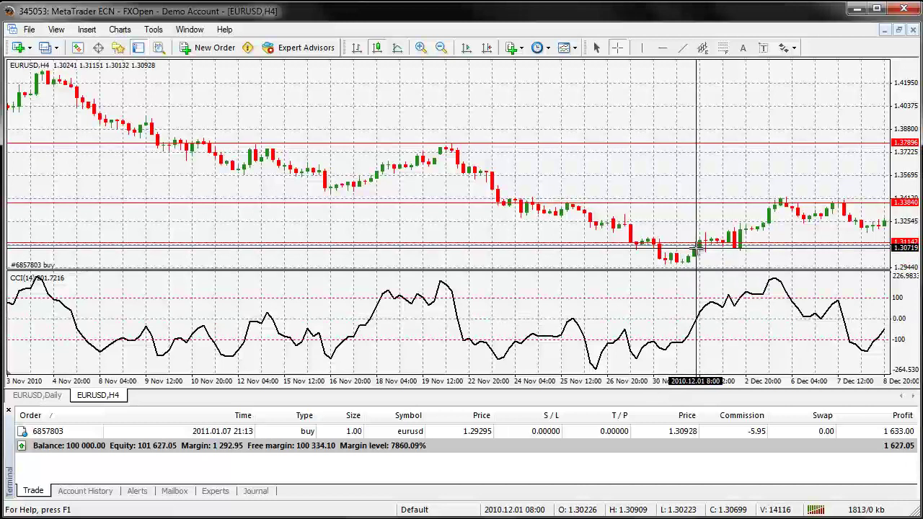
# Step: Measure the 1 Dec low to 22 Nov high fall (38 bars, 5133 points), then scroll back to October
pyautogui.moveTo(696, 249); pyautogui.dragTo(441, 278)
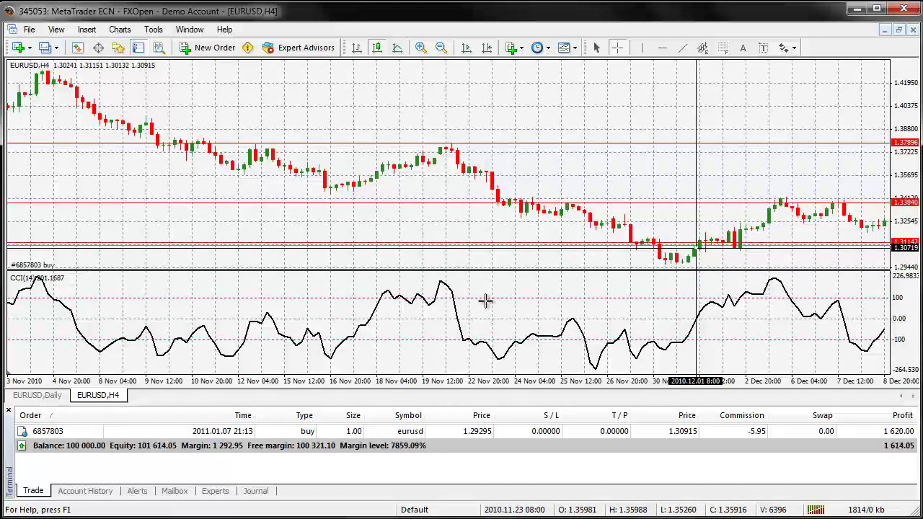
pyautogui.moveTo(486, 302); pyautogui.dragTo(475, 173)
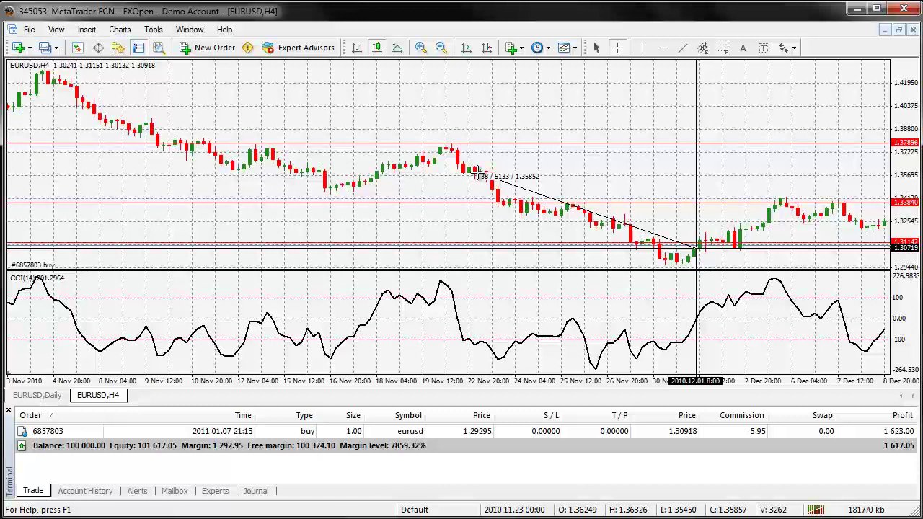
pyautogui.moveTo(475, 173); pyautogui.dragTo(475, 173)
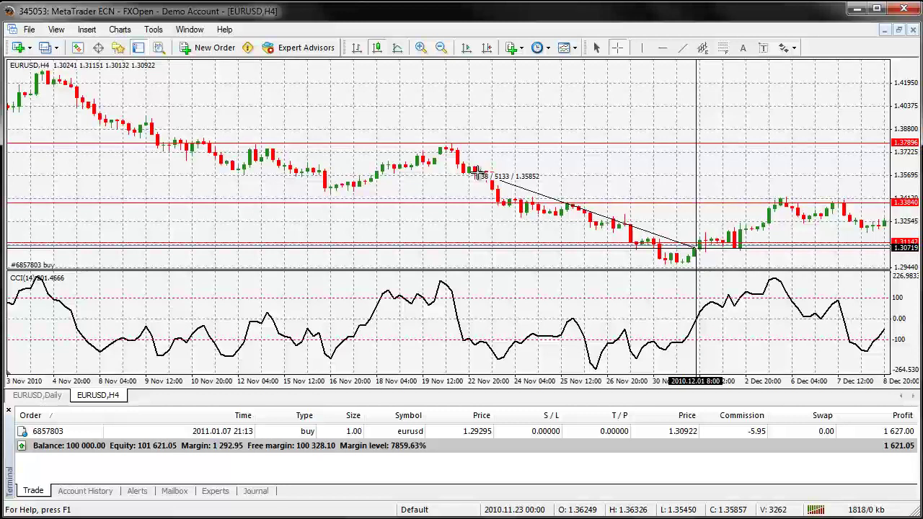
pyautogui.moveTo(475, 173); pyautogui.dragTo(475, 173)
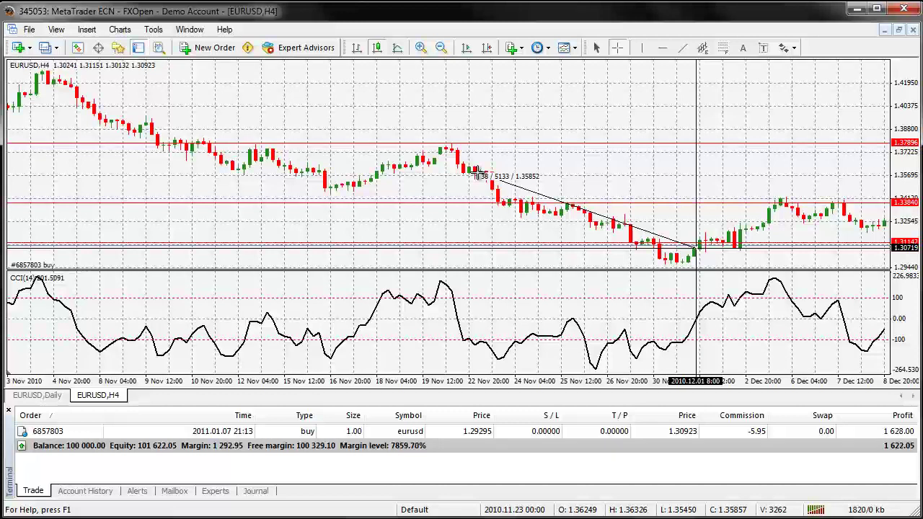
pyautogui.moveTo(474, 173); pyautogui.dragTo(475, 173)
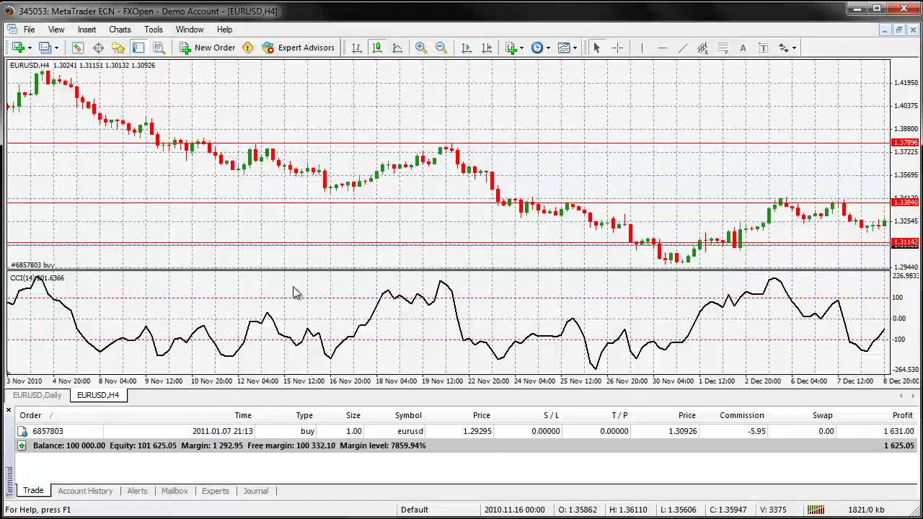
pyautogui.moveTo(173, 235); pyautogui.dragTo(593, 186)
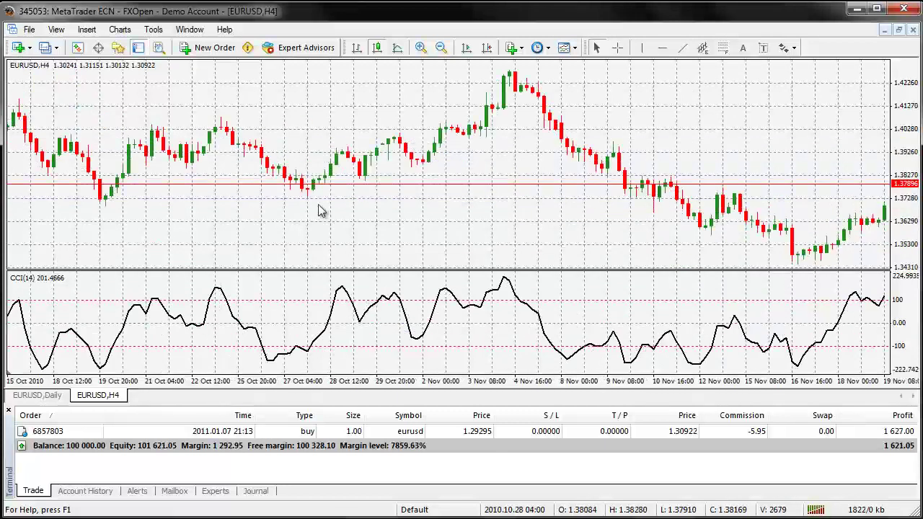
# Step: Measure the four-bar rise from the 28 Oct candle, then scroll back to earlier October bars
pyautogui.click(617, 48)
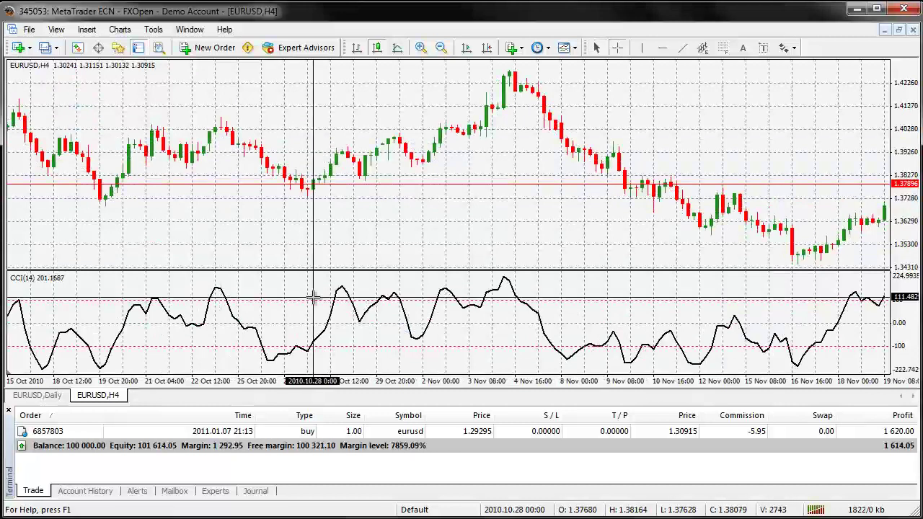
pyautogui.moveTo(276, 355)
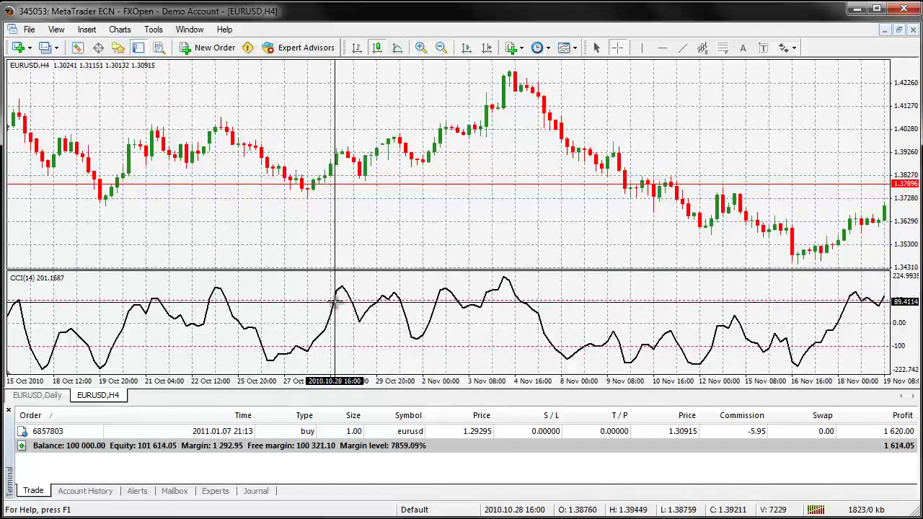
pyautogui.moveTo(332, 155)
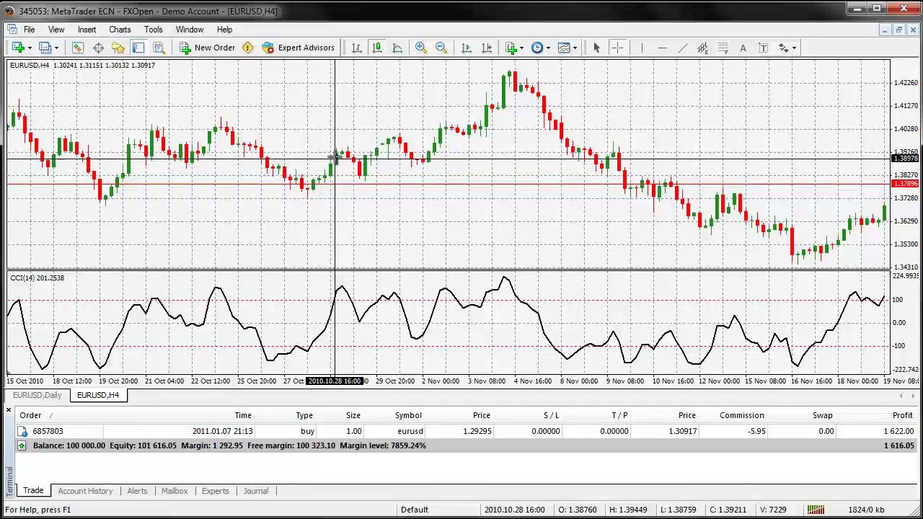
pyautogui.moveTo(335, 155); pyautogui.dragTo(362, 179)
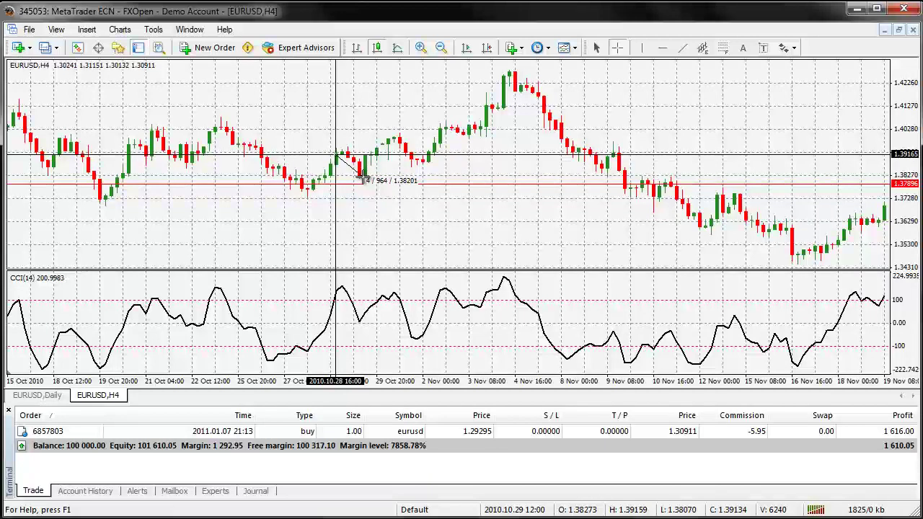
pyautogui.moveTo(363, 179); pyautogui.dragTo(363, 179)
pyautogui.scroll(5, 280, 234)
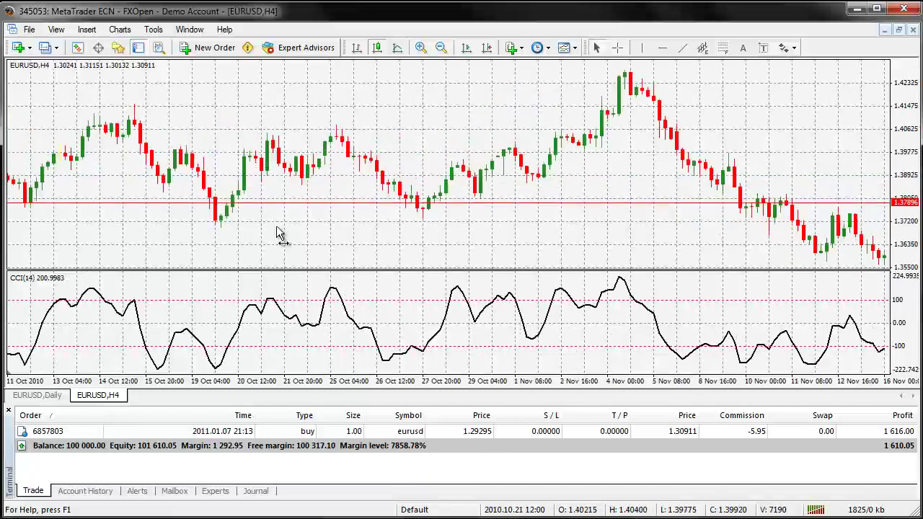
# Step: Scroll back to early October, check the CCI and horizontal line, and re-enable the crosshair
pyautogui.scroll(2, 280, 235)
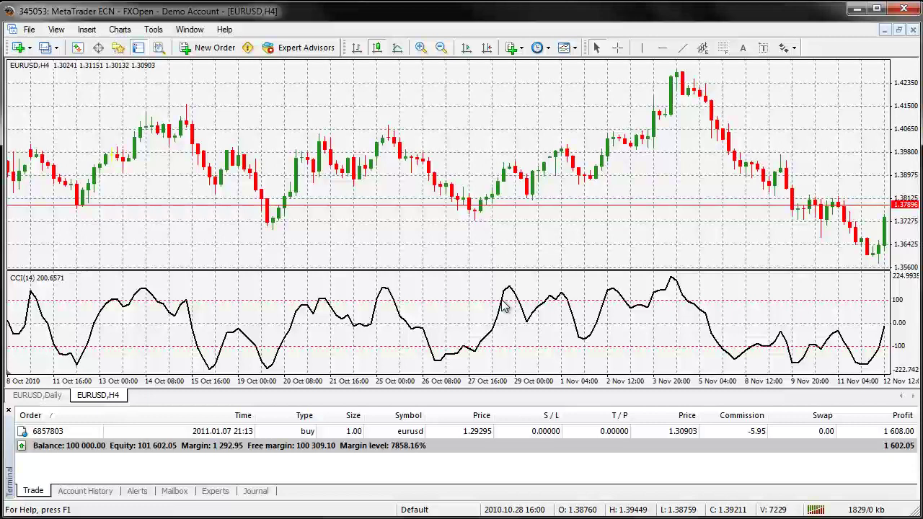
pyautogui.moveTo(504, 307)
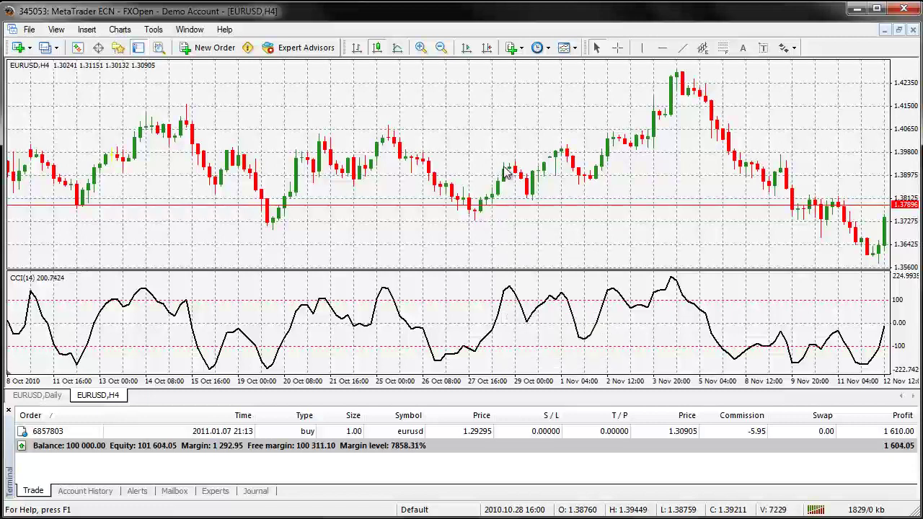
pyautogui.moveTo(489, 209)
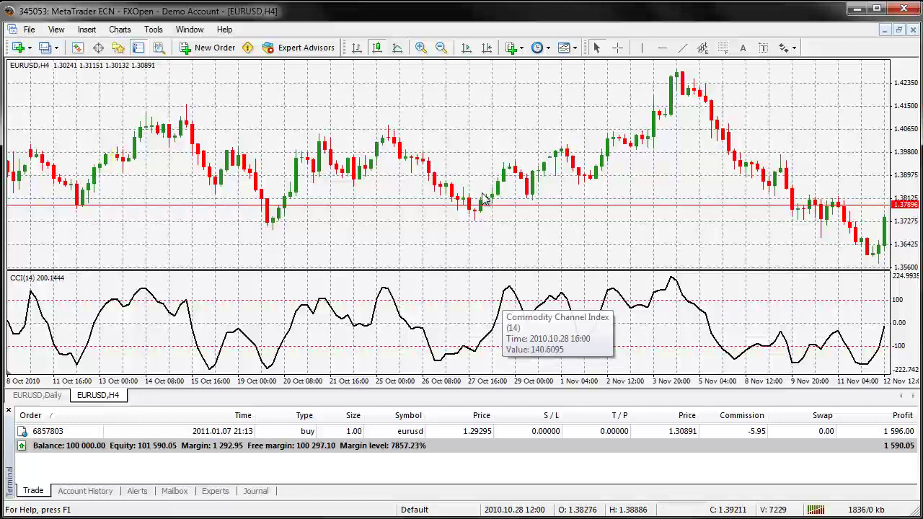
pyautogui.click(617, 47)
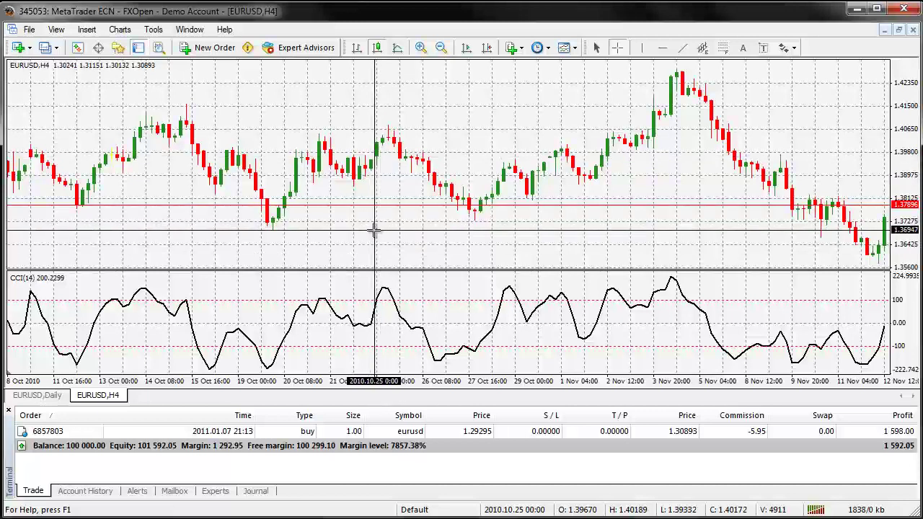
# Step: Measure the swing from the 2010.10.25 candle to the next swing, about 738 points
pyautogui.moveTo(376, 141)
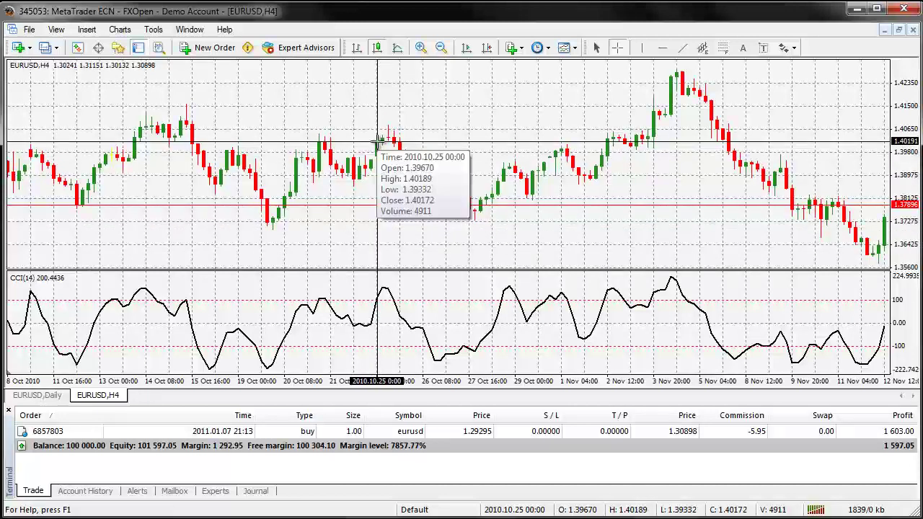
pyautogui.moveTo(376, 140); pyautogui.dragTo(166, 133)
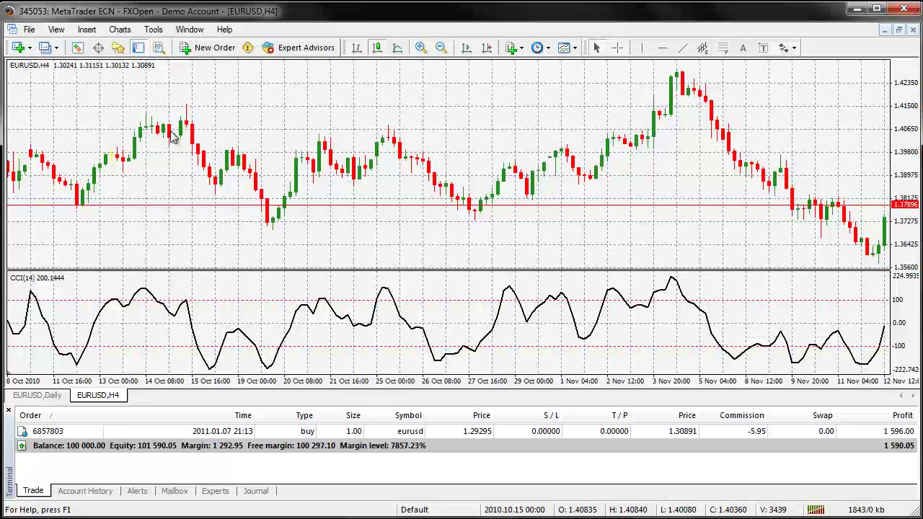